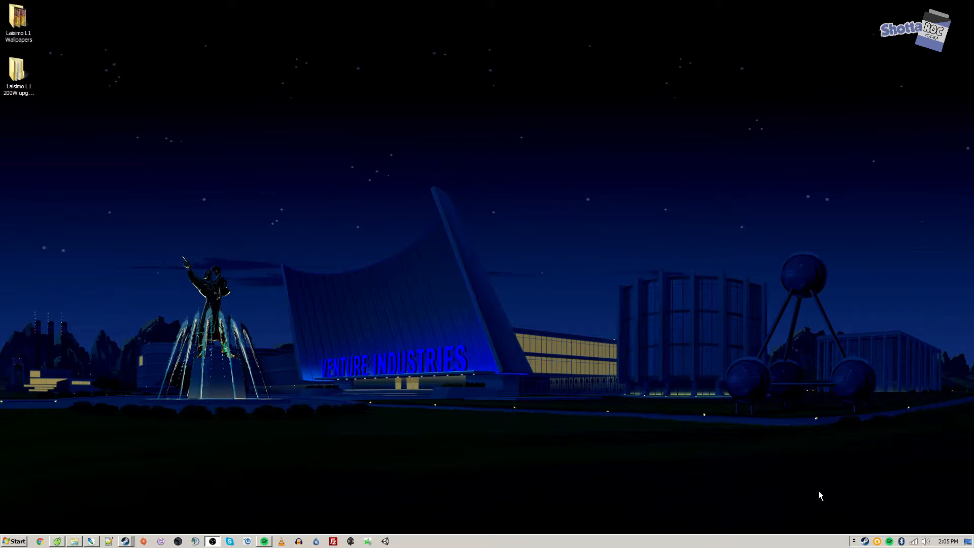
Step: Switch to Photoshop, delete the three old Rick and Morty files from the Laisimo L1 Wallpapers folder, and open the rickandmorty image
left_click(92, 542)
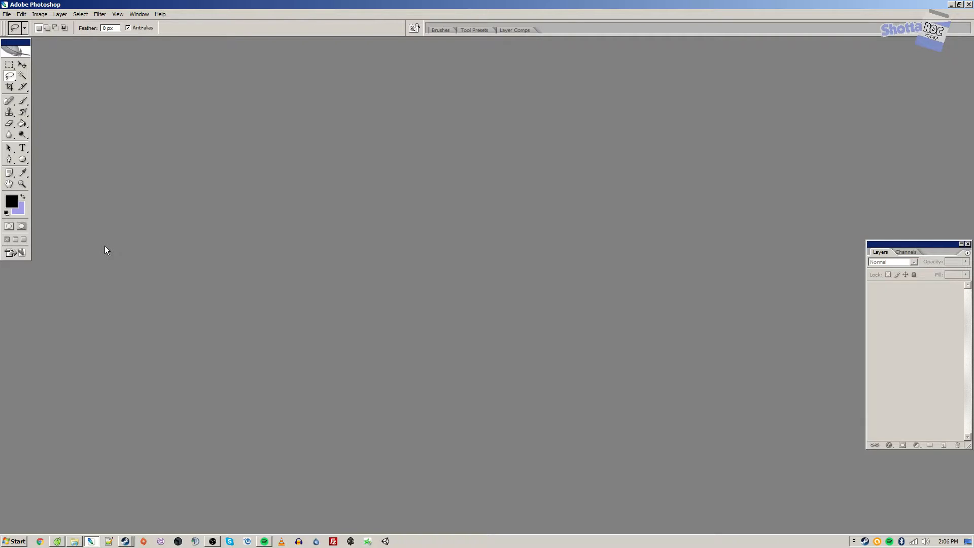
left_click(7, 14)
left_click(17, 34)
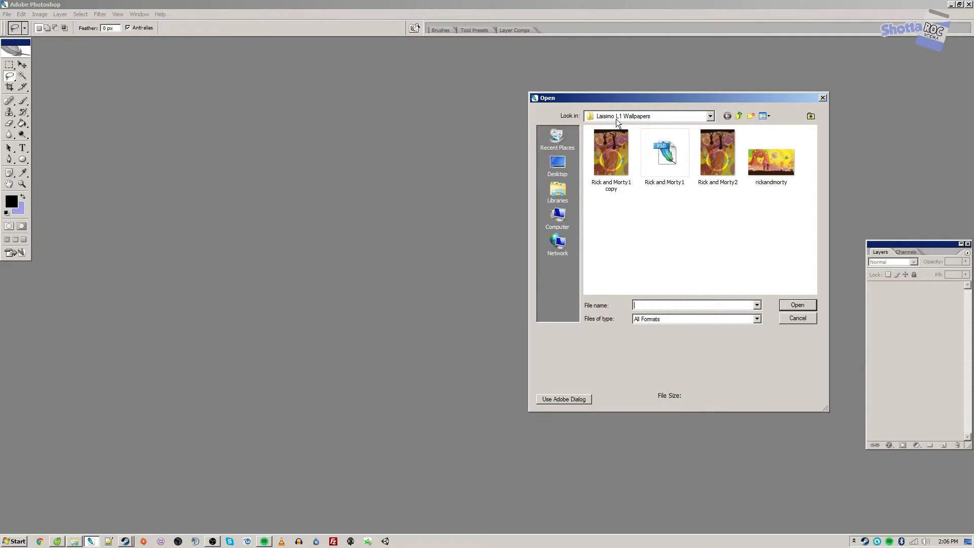
left_click_drag(602, 196, 724, 167)
key("Delete")
key("Return")
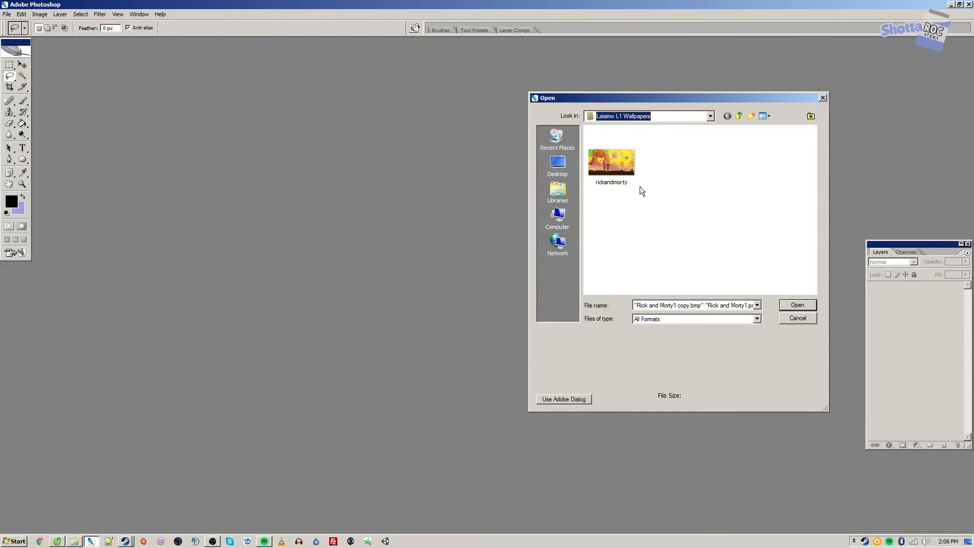
left_click(615, 172)
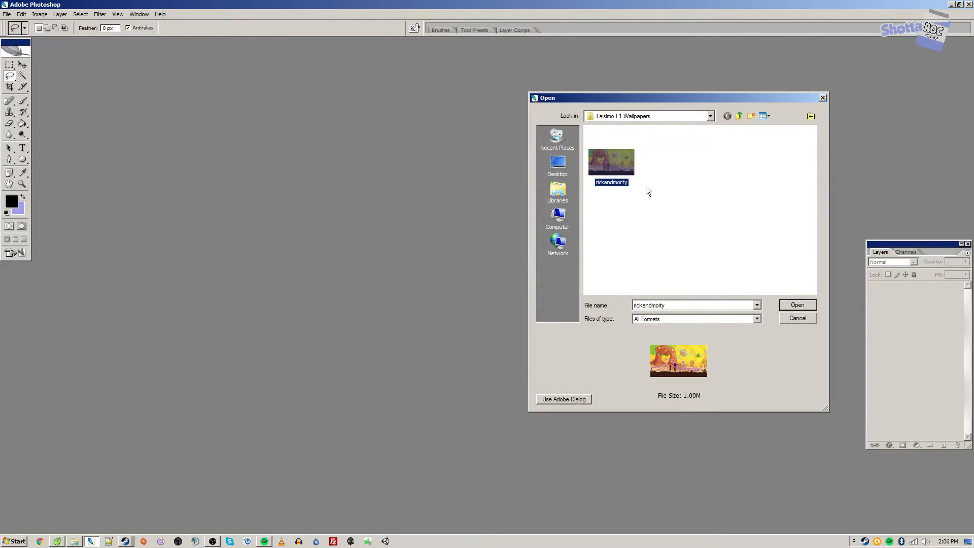
left_click(806, 303)
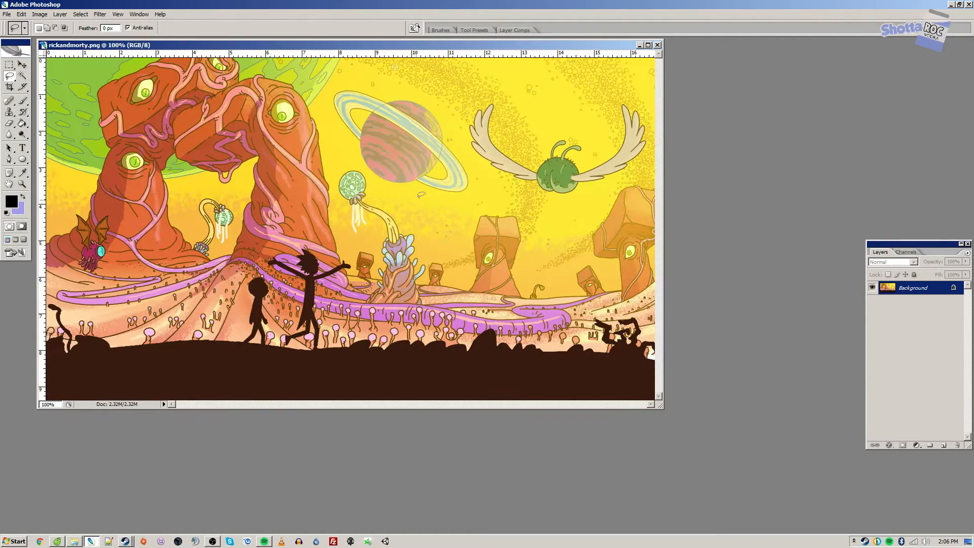
Step: Open M1 picture from the win8win10 folder of the Laisimo L1 upgrading guide and place its window beside the rickandmorty image
left_click(7, 14)
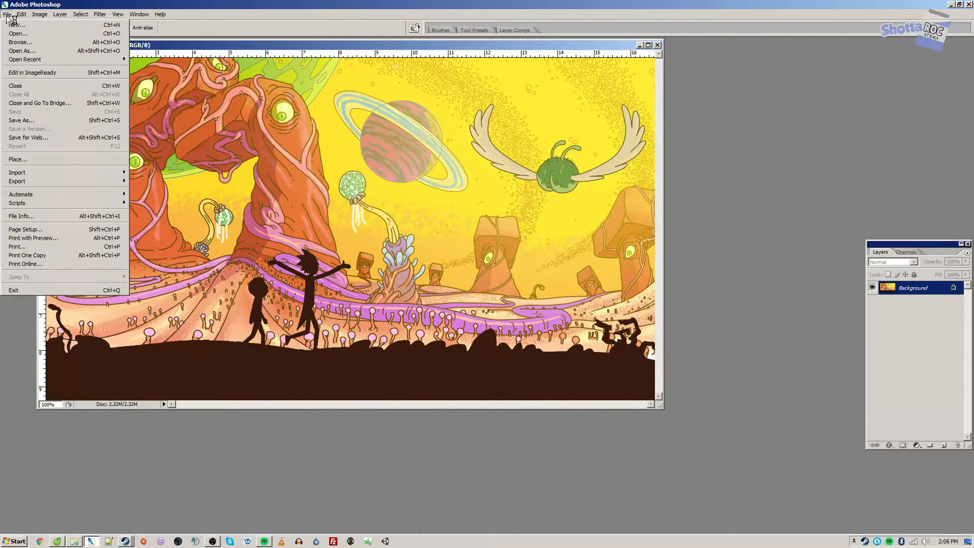
left_click(13, 36)
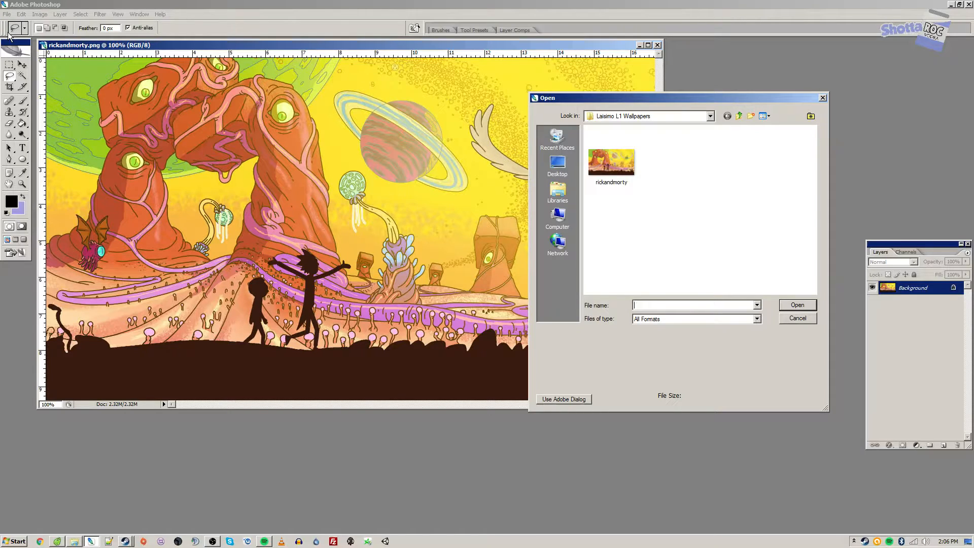
left_click(558, 167)
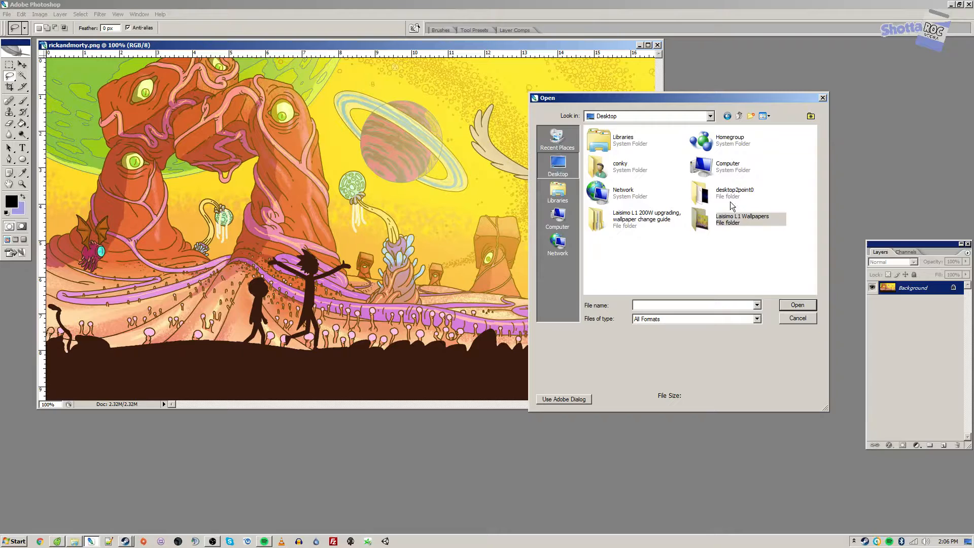
double_click(648, 222)
double_click(609, 138)
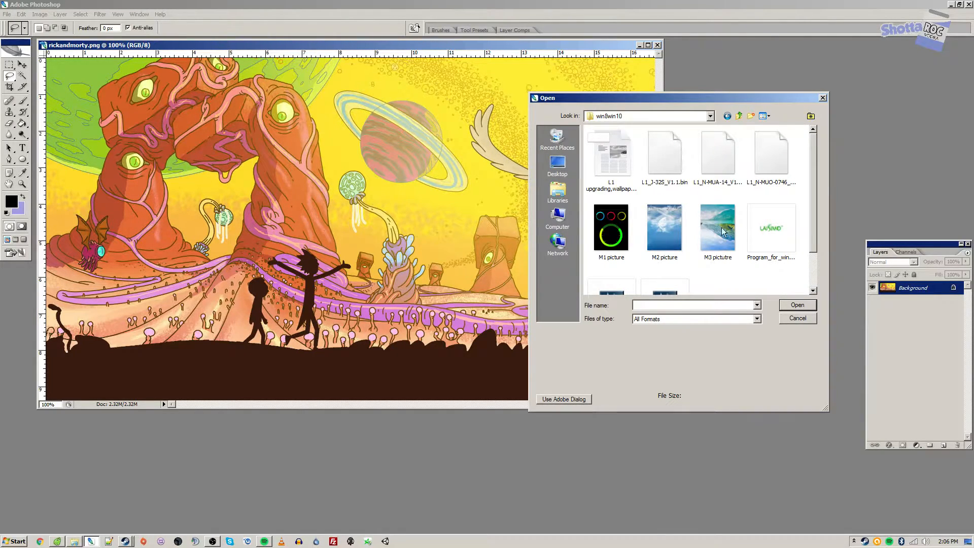
left_click(603, 221)
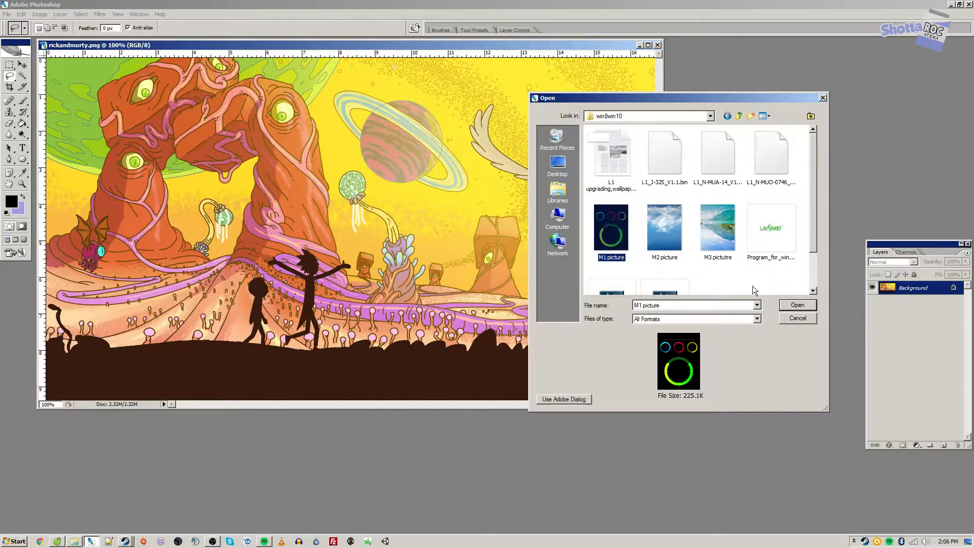
left_click(803, 306)
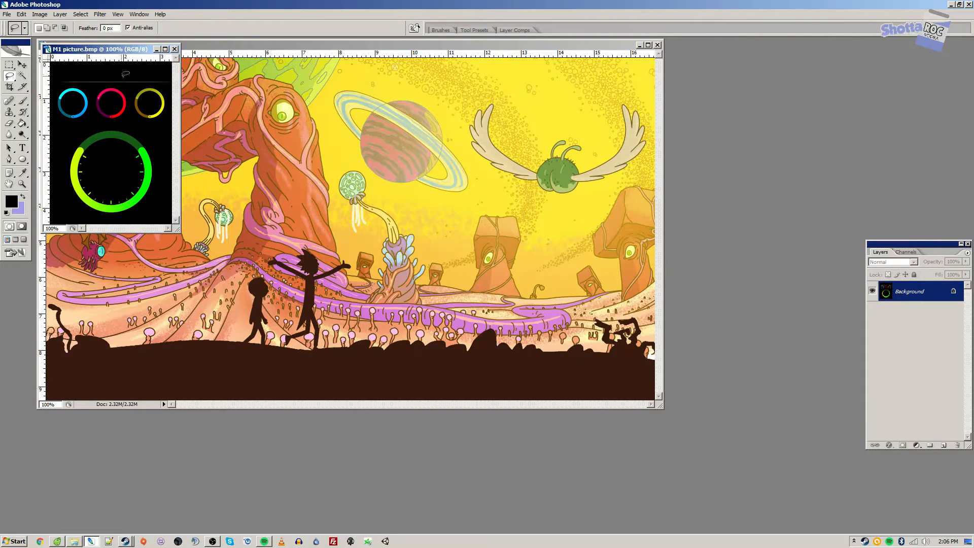
left_click_drag(110, 53, 745, 104)
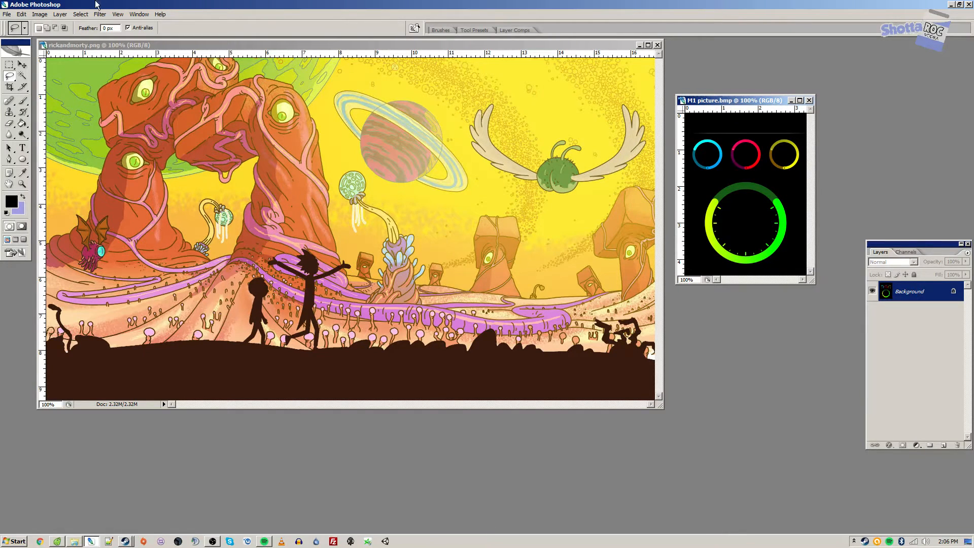
Step: Flip the M1 picture canvas vertically so the large gauge sits above the three small rings
left_click(41, 17)
left_click(720, 101)
double_click(719, 101)
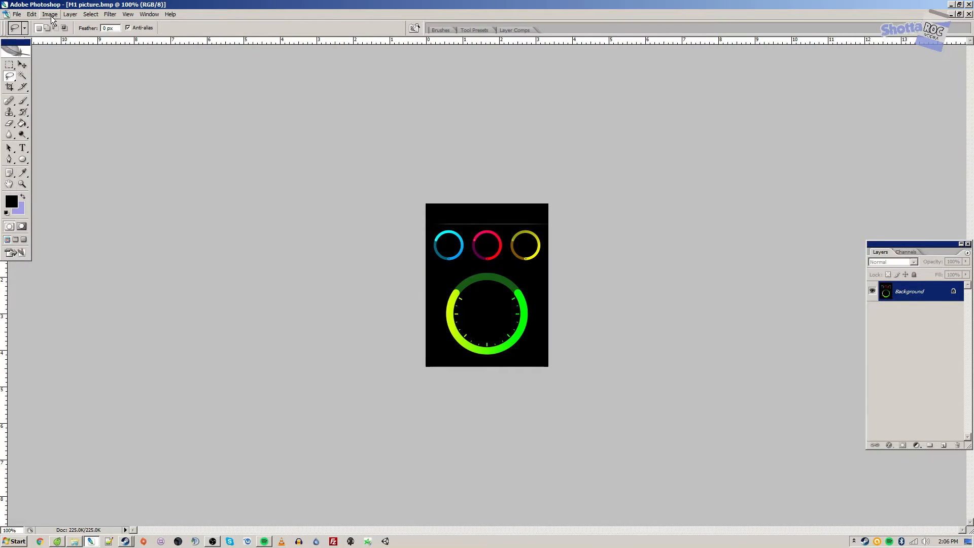
left_click(51, 17)
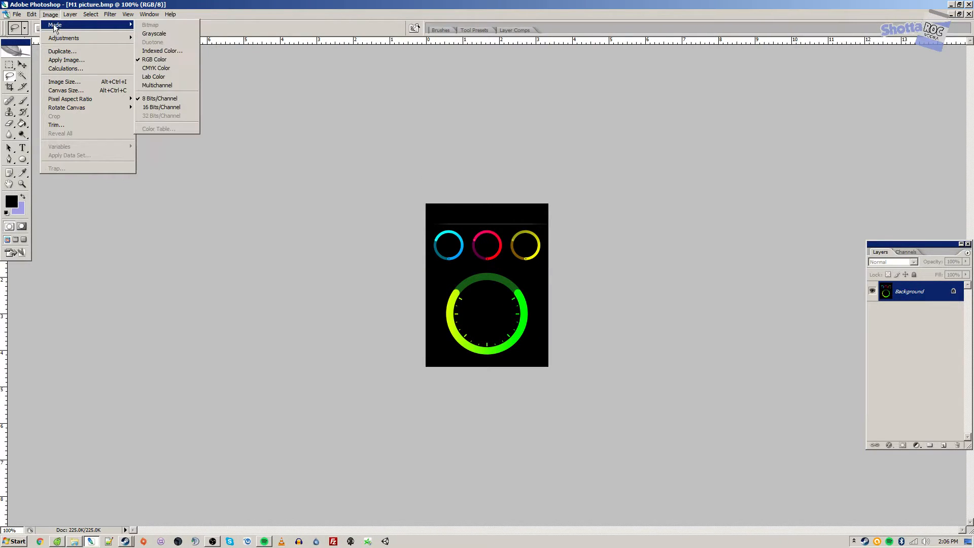
mouse_move(85, 107)
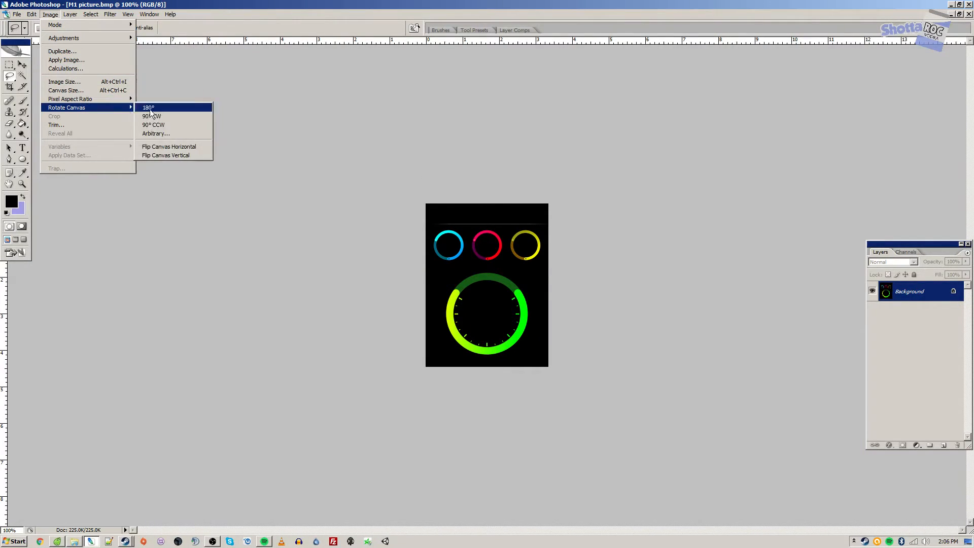
left_click(168, 159)
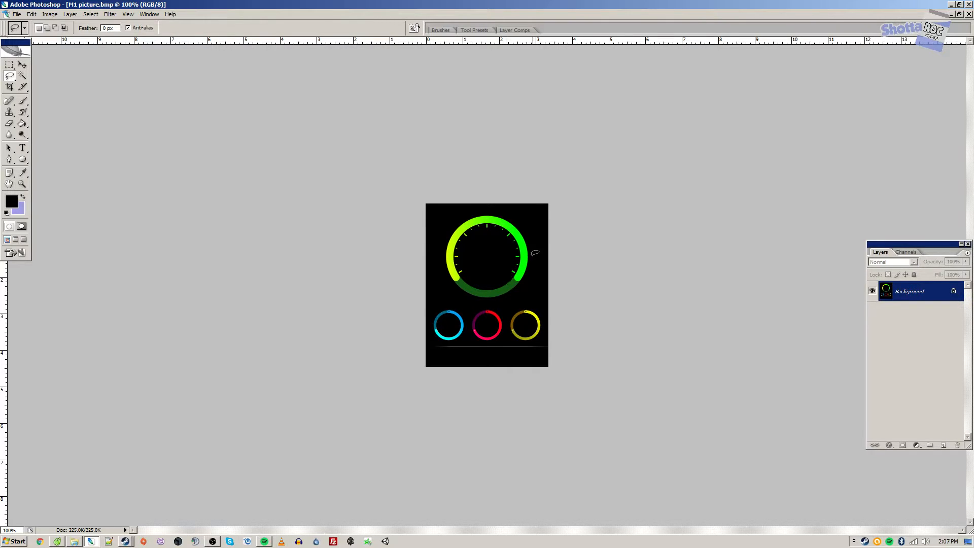
left_click(958, 15)
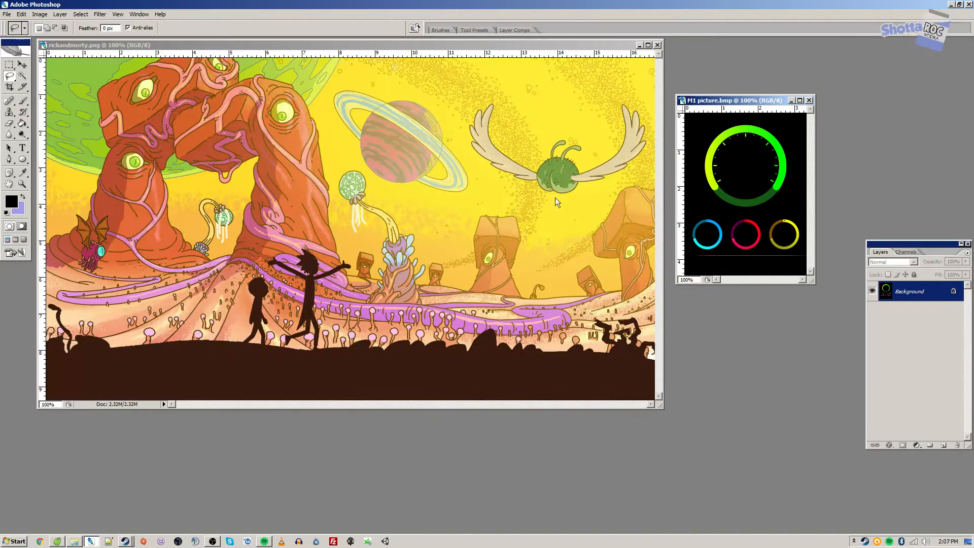
Step: Copy the rickandmorty artwork into M1 picture as a new layer with the Move tool and maximize that document
left_click(22, 65)
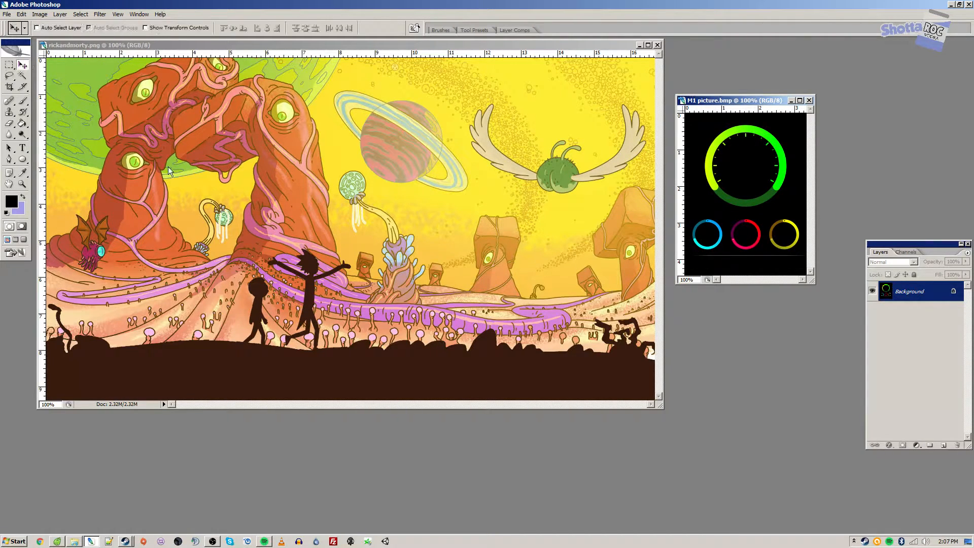
left_click(180, 180)
left_click_drag(484, 185, 735, 189)
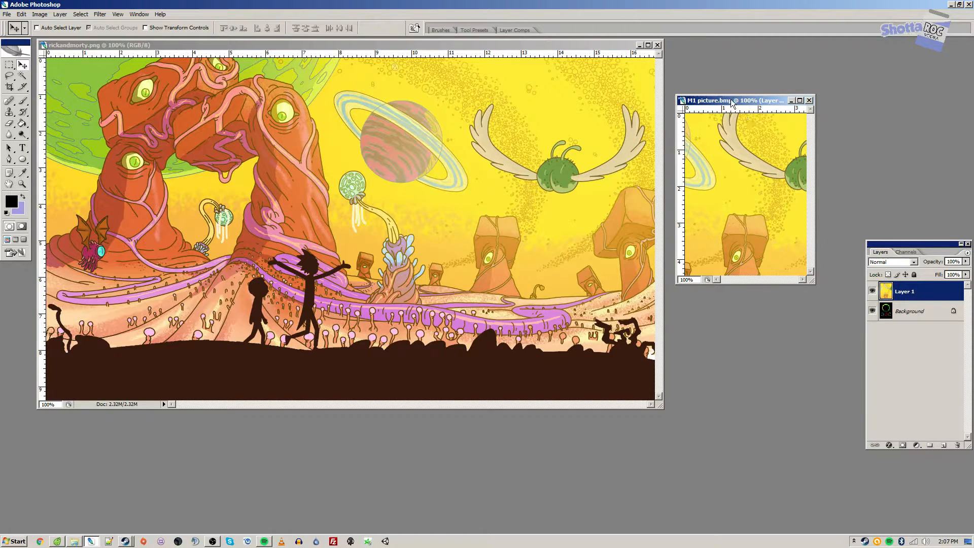
double_click(711, 101)
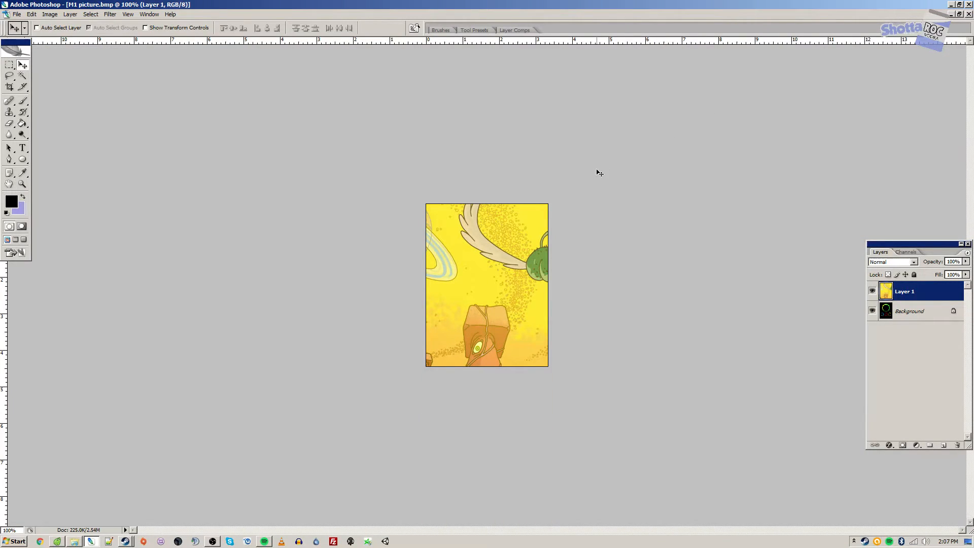
Step: Scale the artwork layer proportionally to about 65% with both silhouettes inside the canvas, and apply the transform
key("ctrl+t")
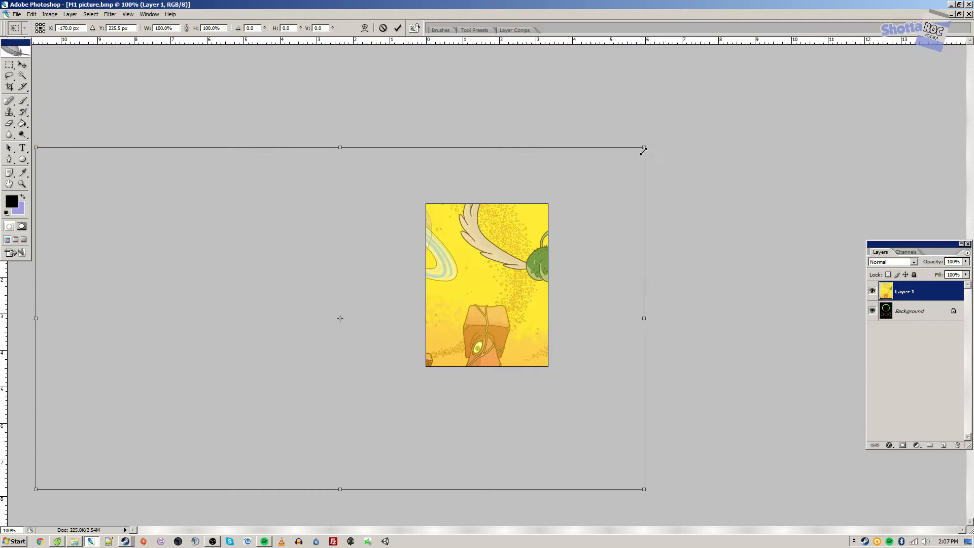
left_click_drag(643, 148, 609, 223)
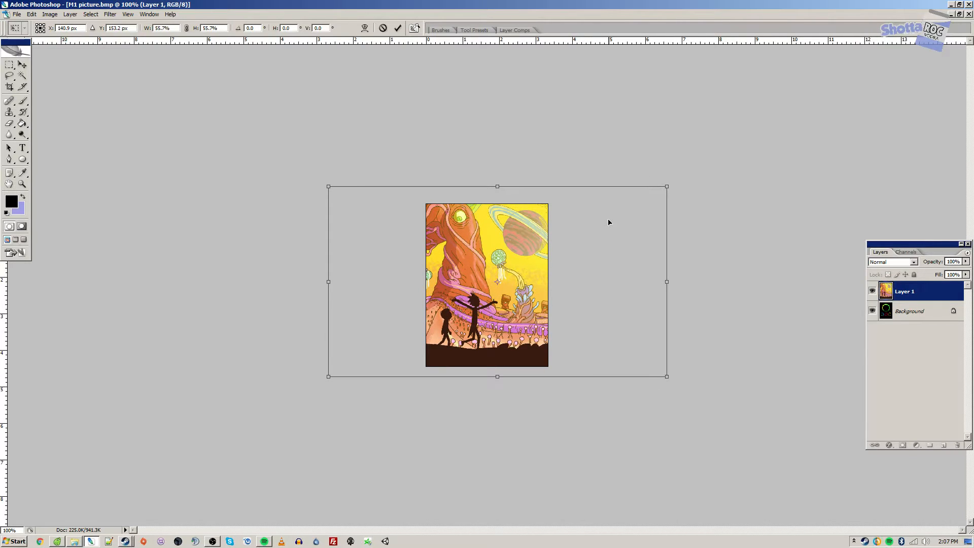
left_click_drag(667, 187, 731, 169)
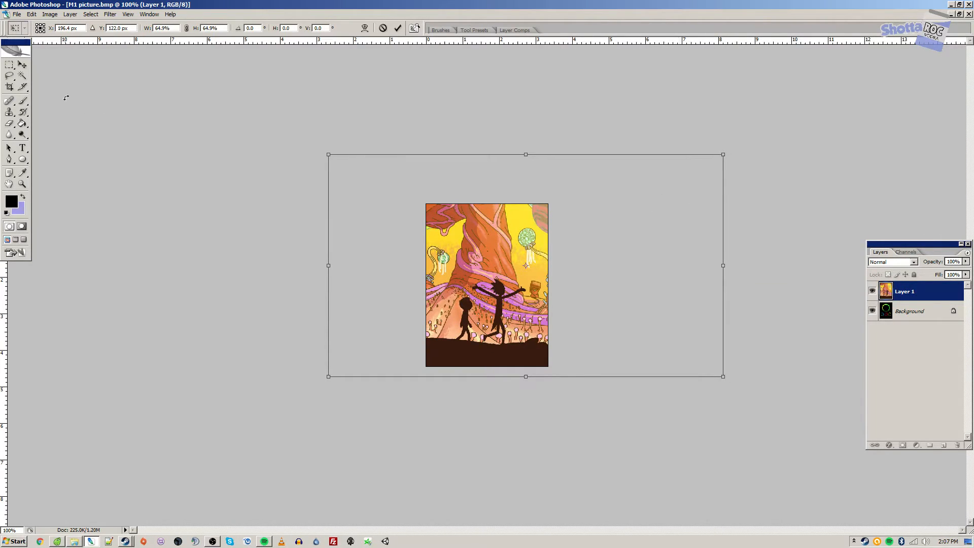
left_click(22, 64)
left_click(436, 206)
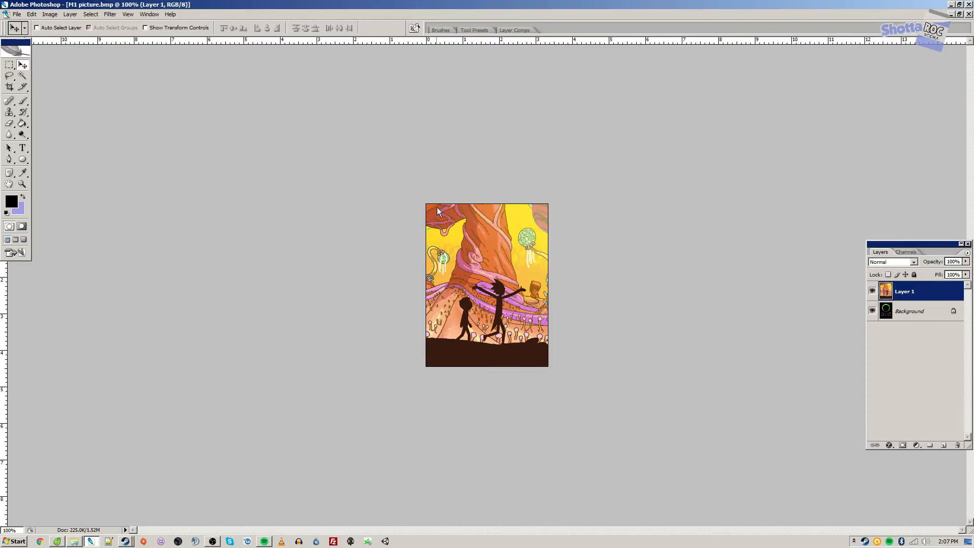
Step: Hide the artwork layer and draw a lavender ellipse shape filling the inside of the large gauge ring
left_click(872, 291)
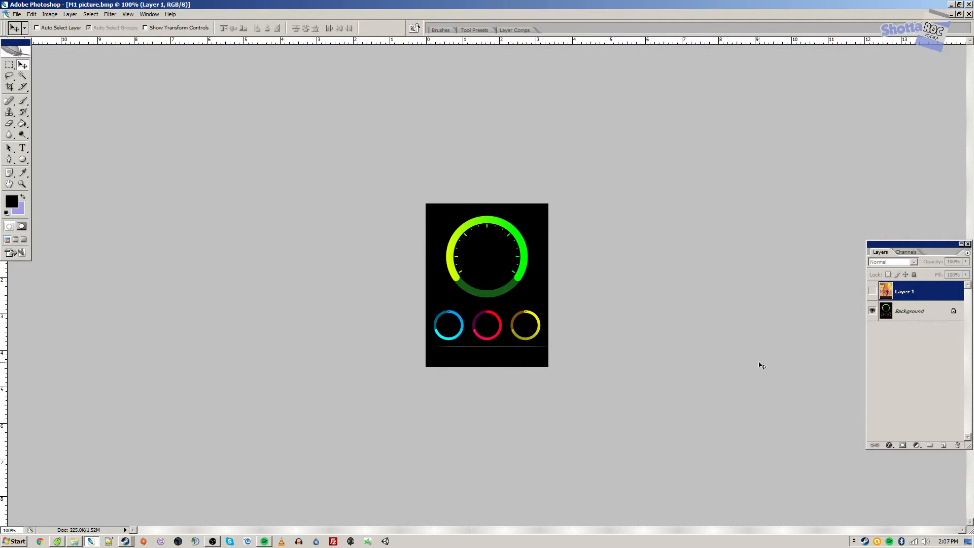
left_click(22, 159)
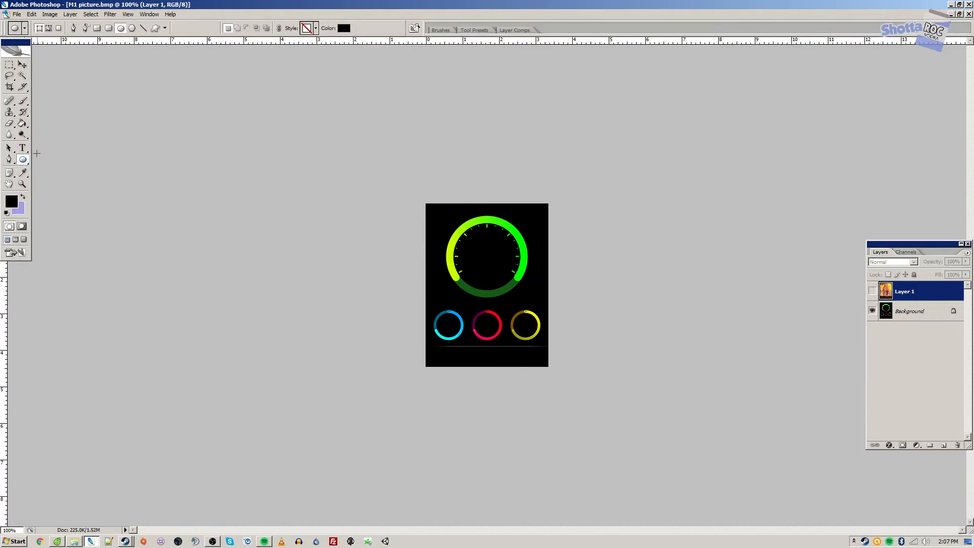
left_click(22, 197)
left_click_drag(456, 229, 544, 293)
Step: Rasterize the lavender circle's shape layer
right_click(932, 293)
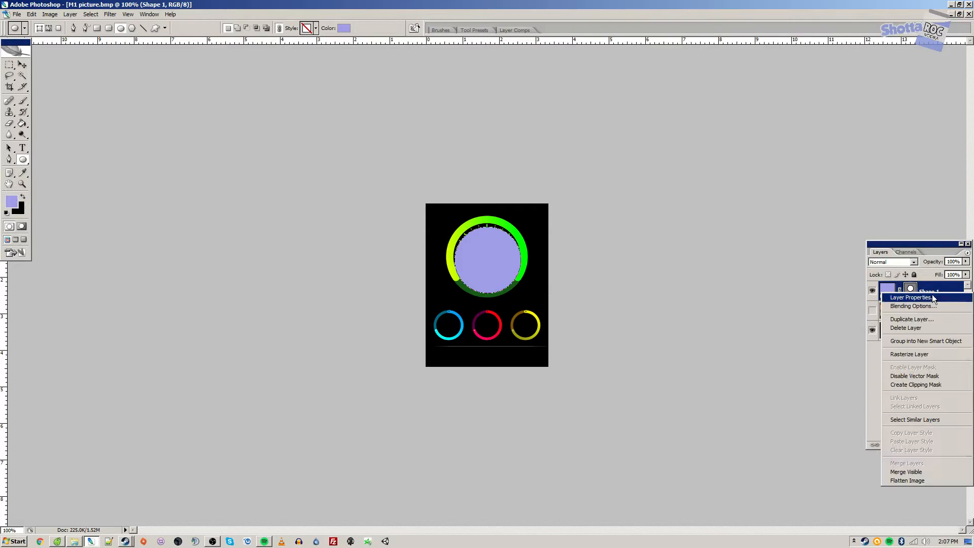
left_click(26, 63)
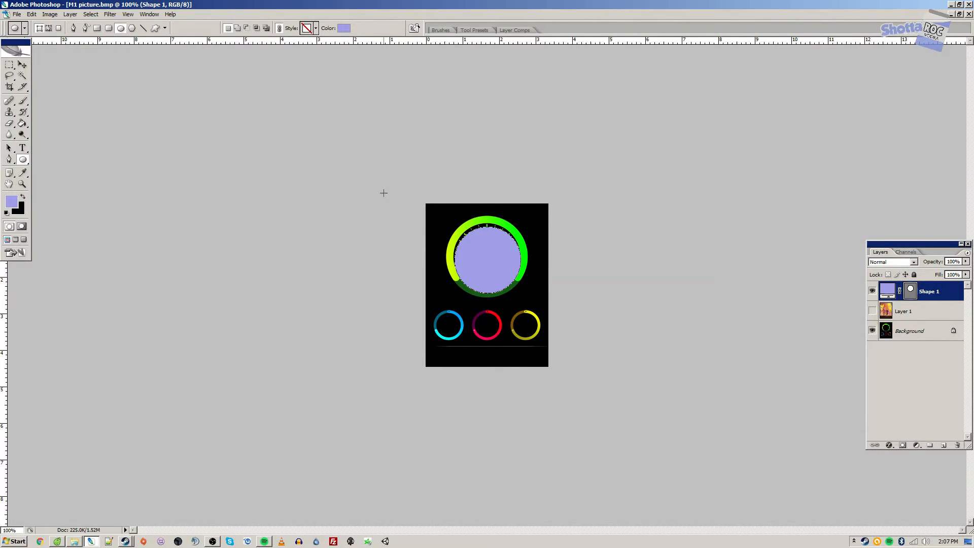
right_click(934, 296)
left_click(921, 357)
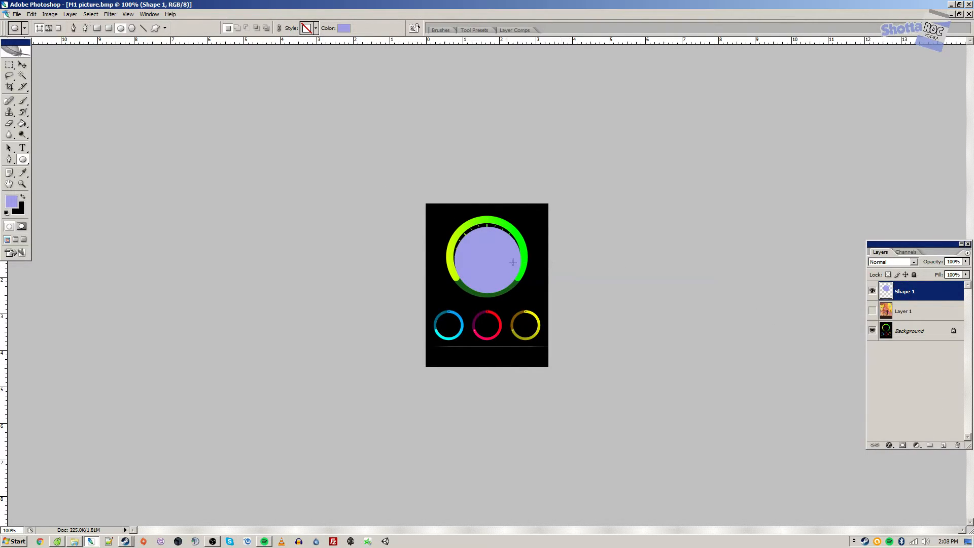
Step: Nudge the lavender circle up and slightly left to centre it inside the large gauge ring
left_click(23, 64)
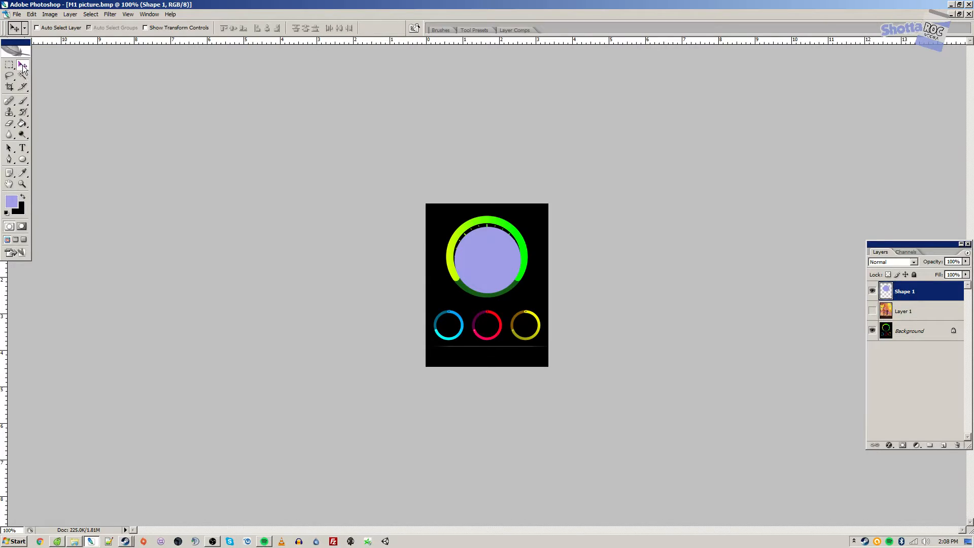
key("Left")
key("Left")
key("Up")
key("Up")
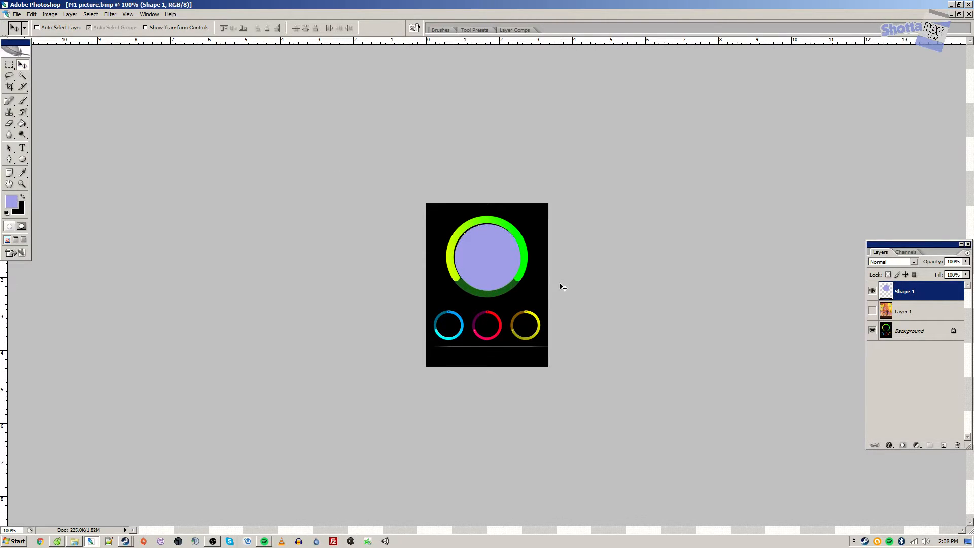
key("Right")
Step: Add a white 12 px outside stroke to the lavender circle layer
left_click(888, 446)
left_click(898, 443)
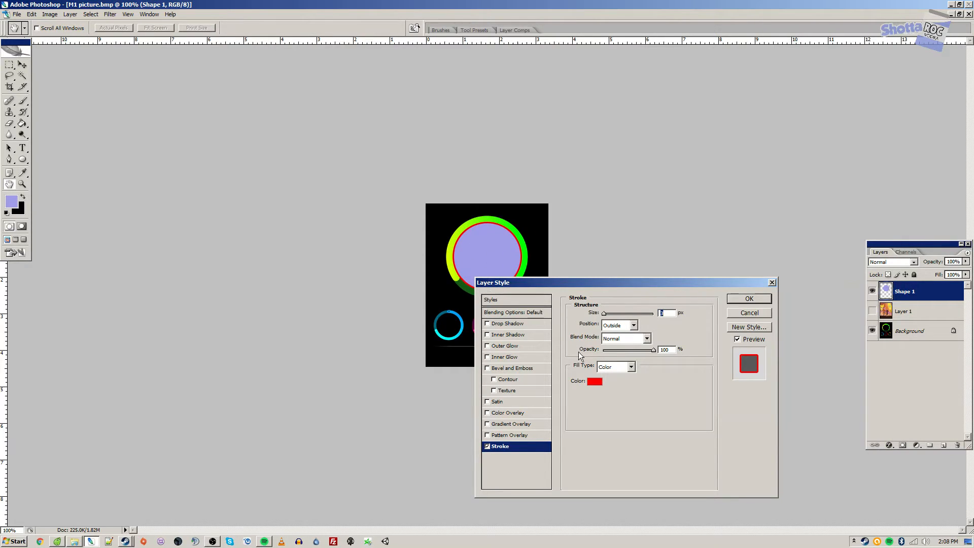
left_click(595, 381)
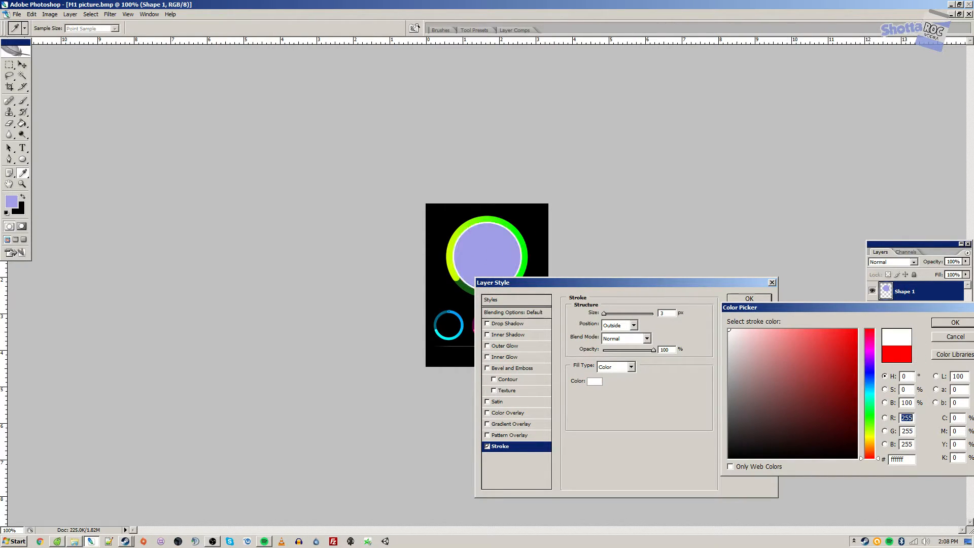
left_click(945, 322)
double_click(667, 312)
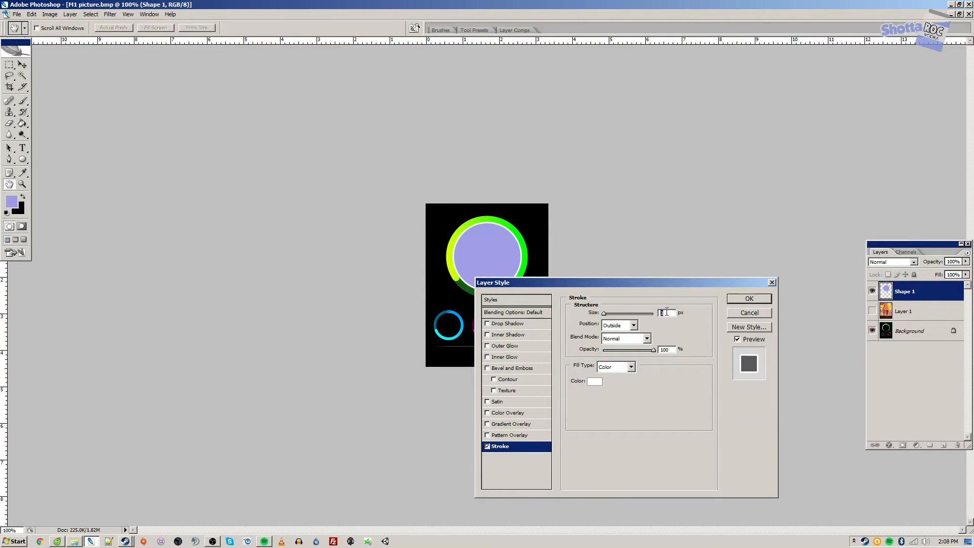
type("12")
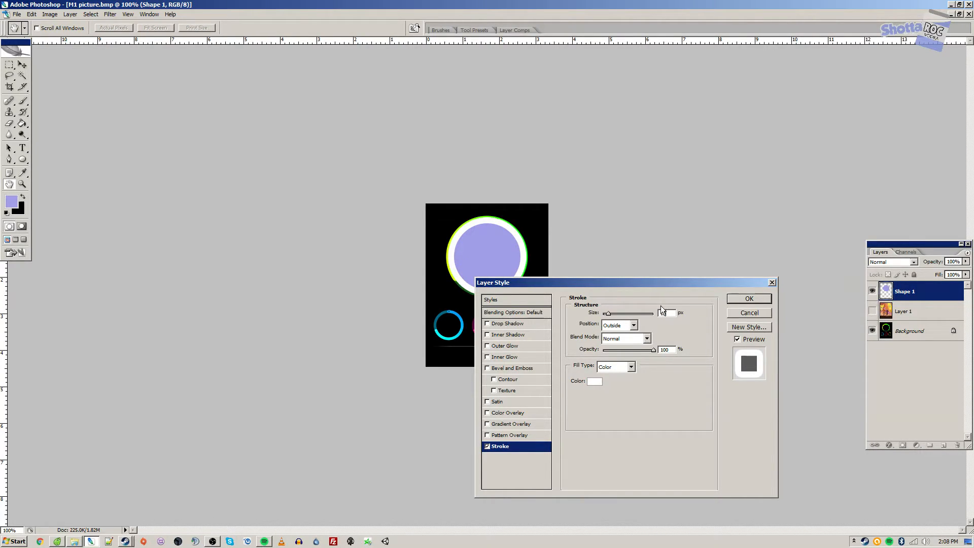
left_click(749, 298)
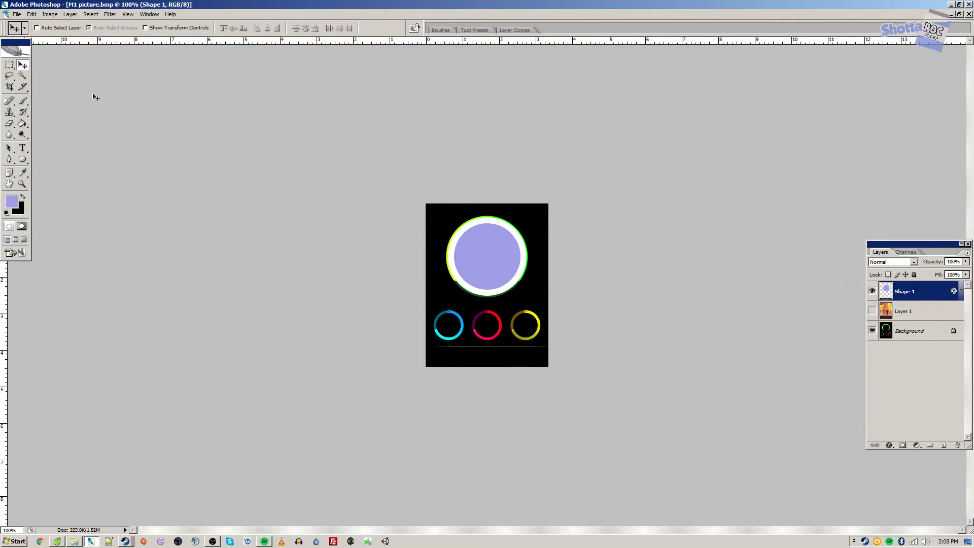
Step: Compare the stroked circle with the gauge underneath at 10% opacity, restore 100% opacity, and nudge the circle left by one pixel
key("1")
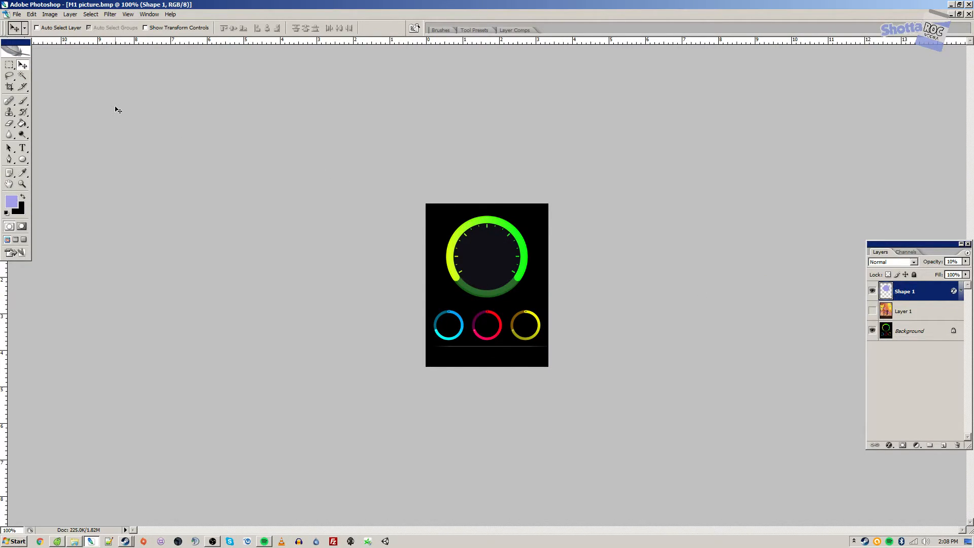
key("0")
key("Left")
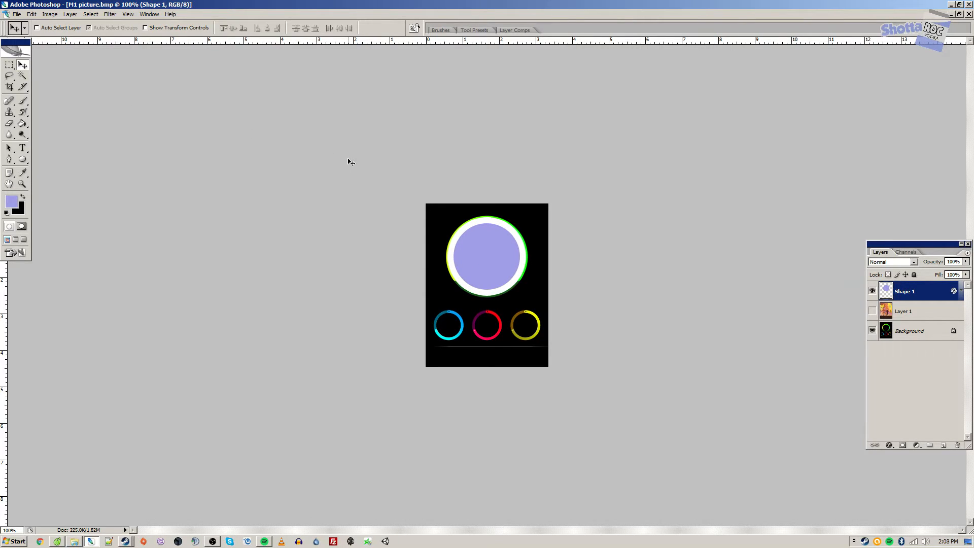
Step: Set the circle layer's fill opacity to 0% so only its white stroke shows
double_click(955, 294)
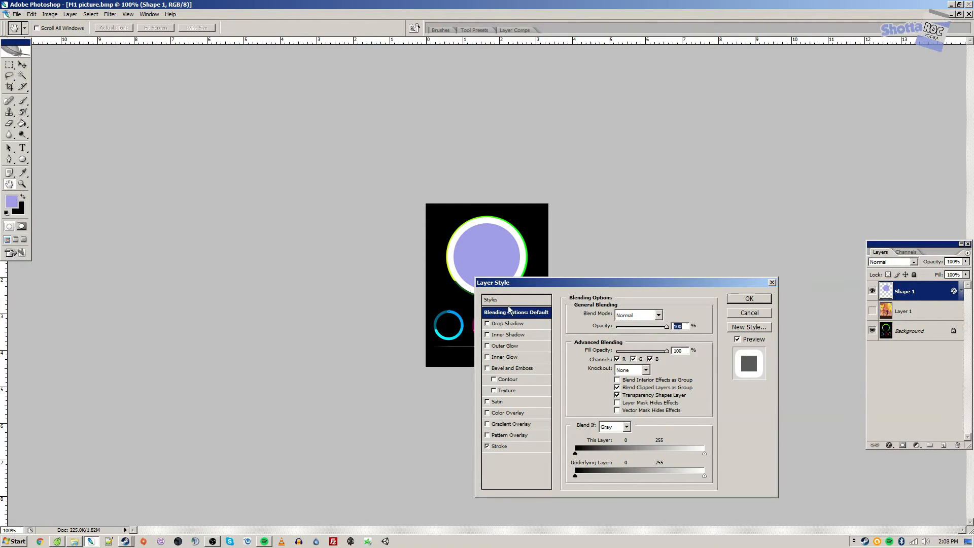
left_click_drag(666, 351, 583, 354)
left_click(741, 300)
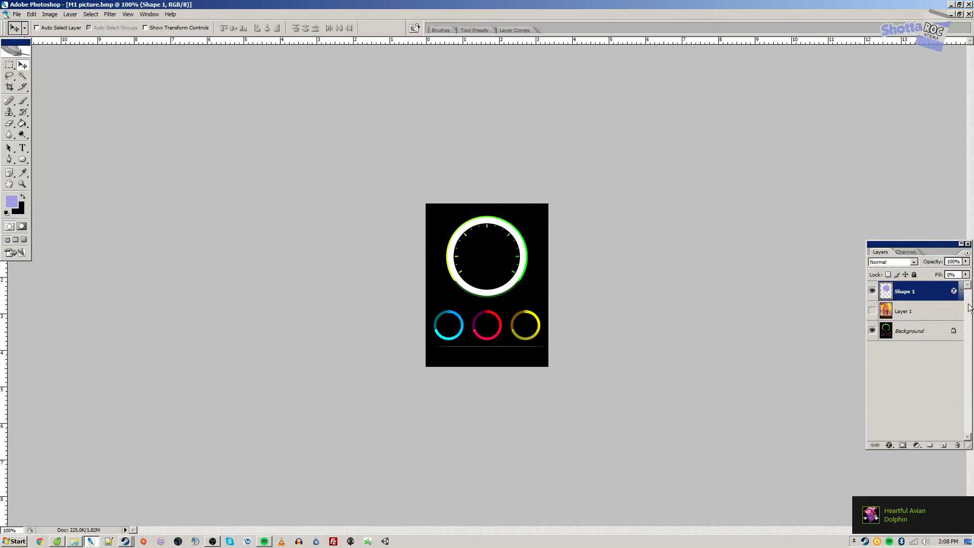
Step: Add an empty layer directly beneath the Shape 1 layer and merge Shape 1 down into it
left_click(930, 317)
left_click(944, 445)
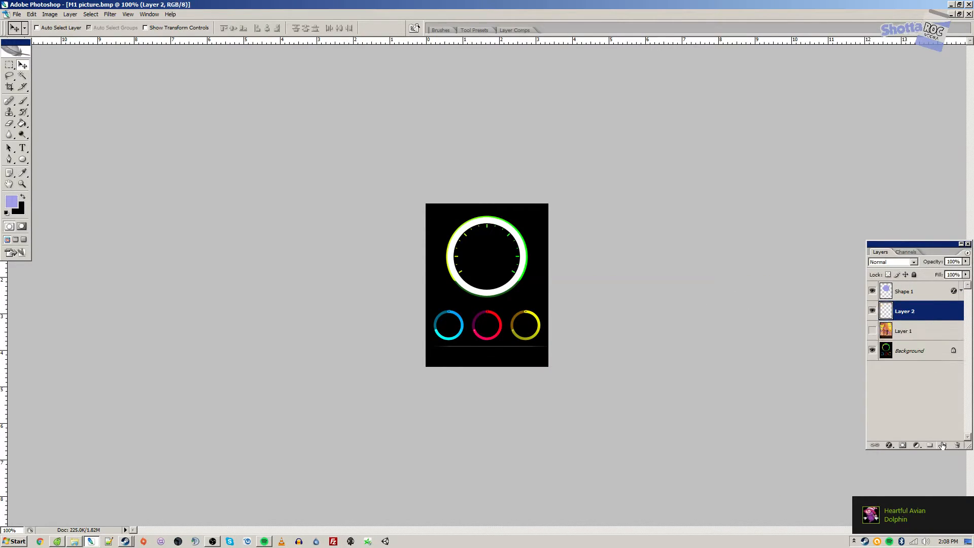
left_click(911, 296)
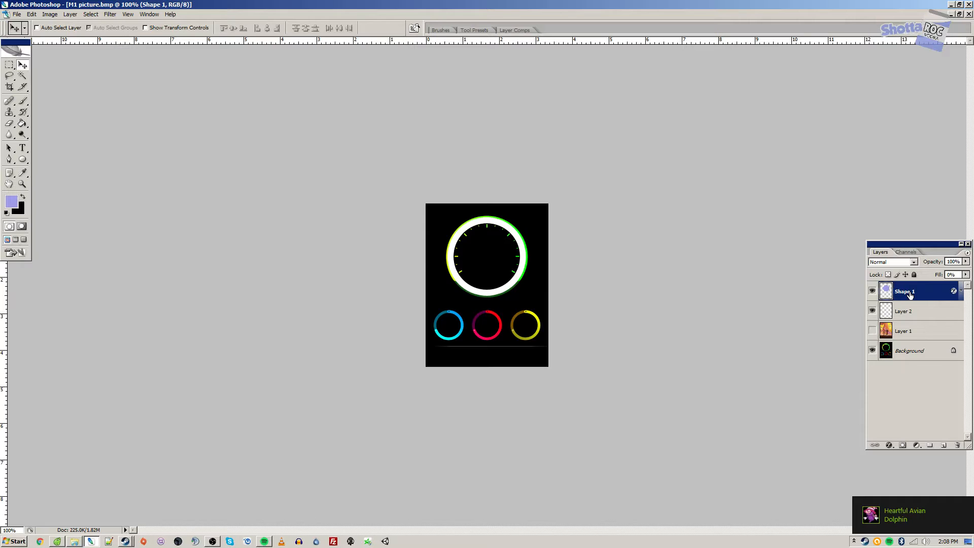
right_click(911, 295)
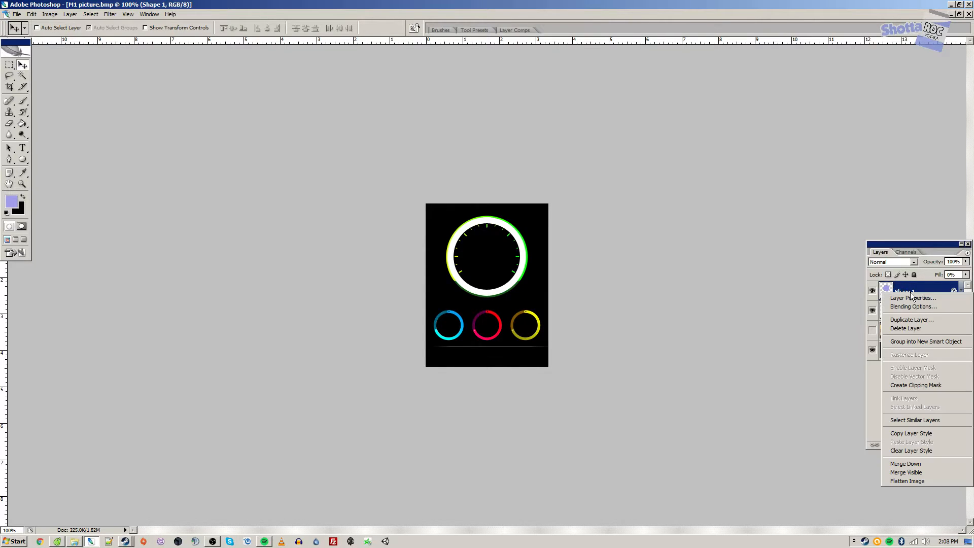
left_click(919, 464)
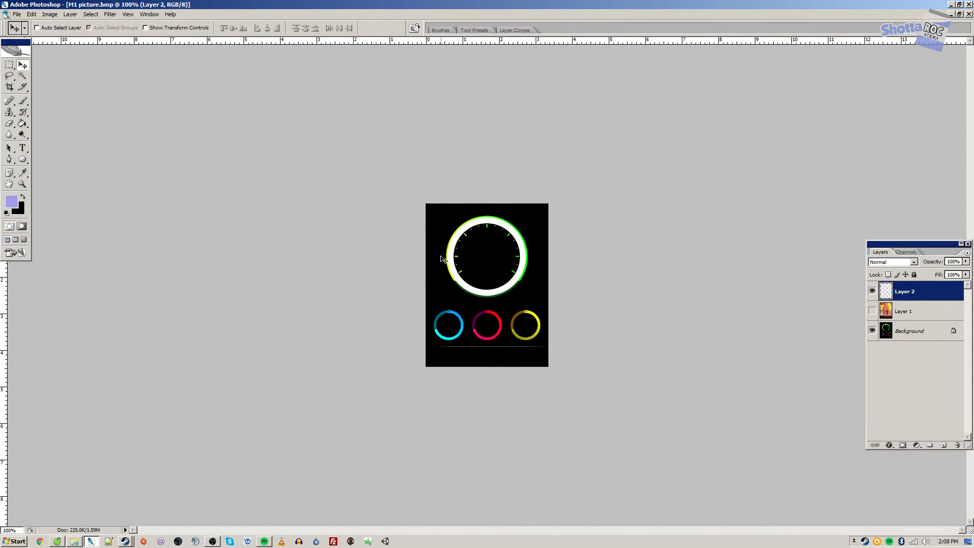
Step: Duplicate the white ring layer and move the copy down and left toward the small blue gauge
right_click(911, 294)
left_click(918, 317)
left_click(452, 134)
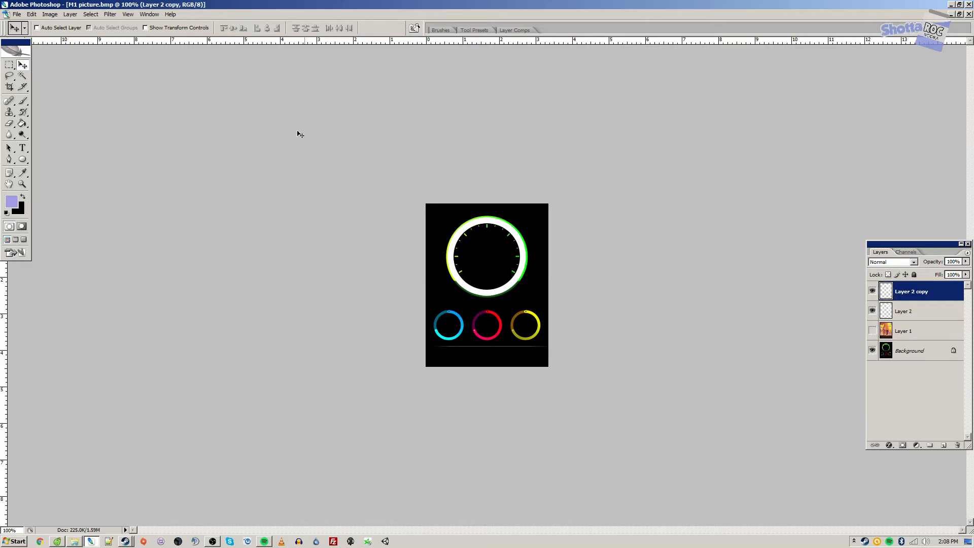
left_click_drag(484, 274, 473, 310)
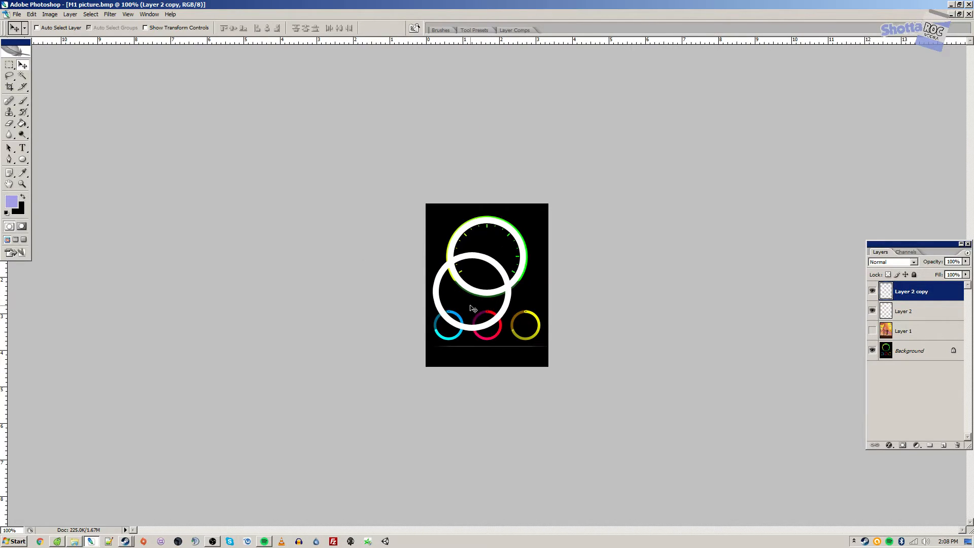
Step: Scale the ring copy proportionally to 34.7%, centre it over the small blue gauge, and apply the transform
key("ctrl+t")
left_click_drag(514, 249, 454, 321)
key("Up")
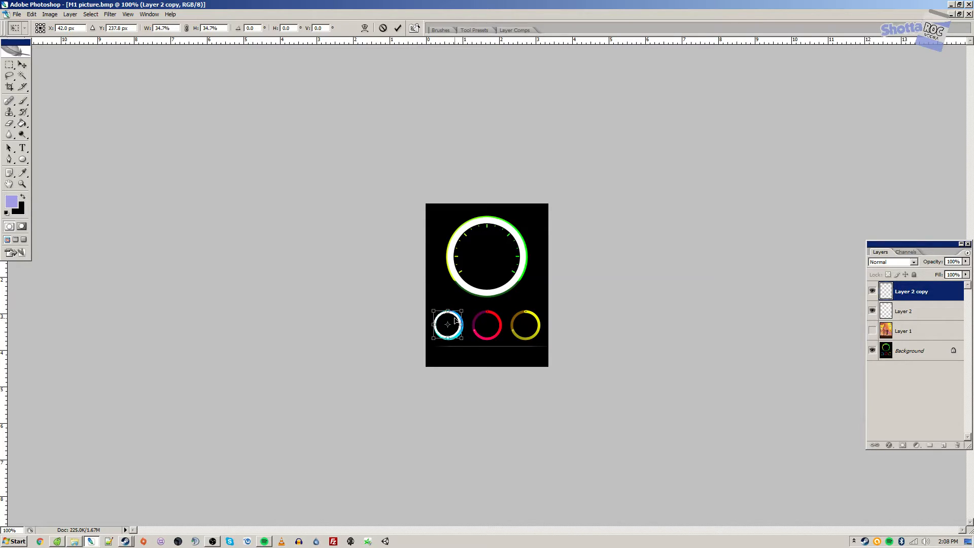
key("Right")
key("Right")
key("Right")
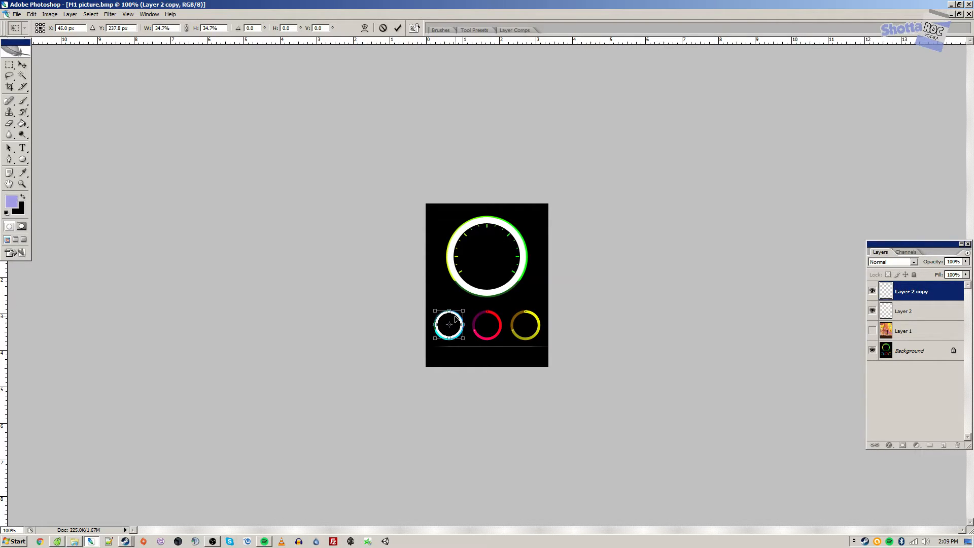
left_click(20, 64)
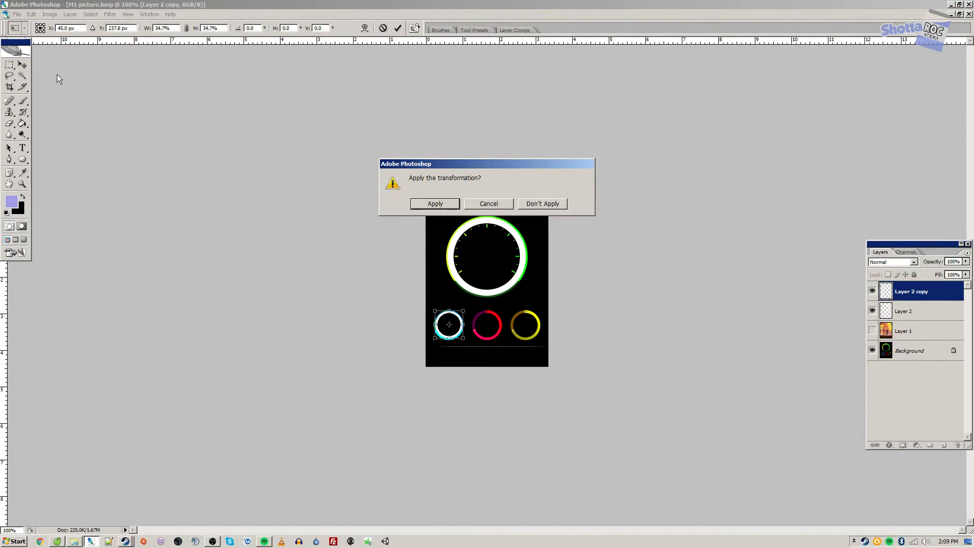
left_click(441, 204)
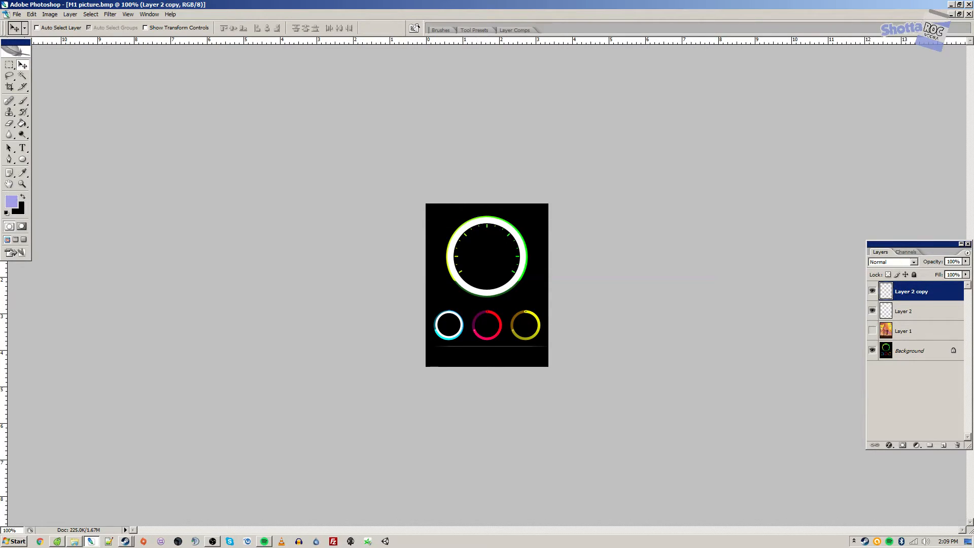
Step: Duplicate the small white ring layer and position the copy over the red gauge in the middle
right_click(920, 293)
left_click(918, 317)
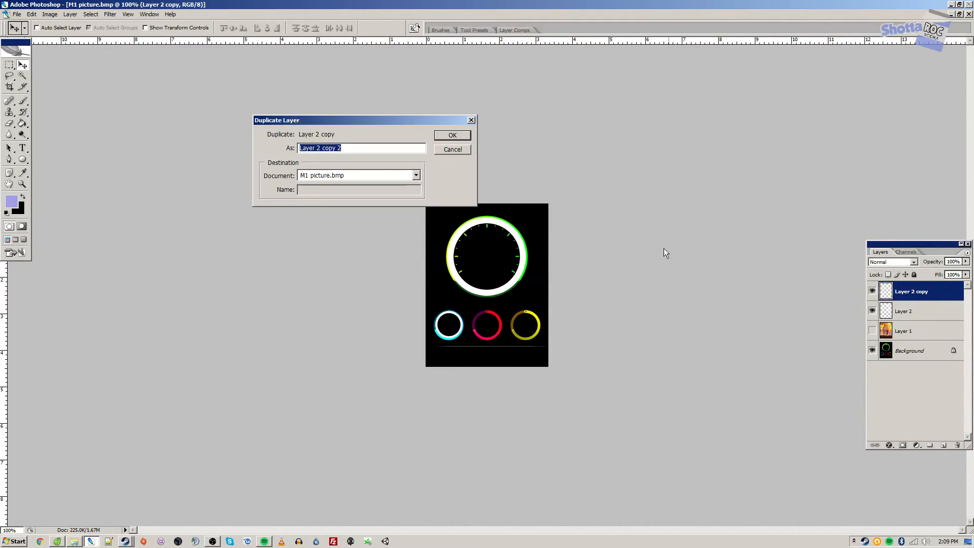
left_click(452, 135)
left_click_drag(522, 174, 542, 185)
key("Left")
key("Left")
key("Left")
key("Left")
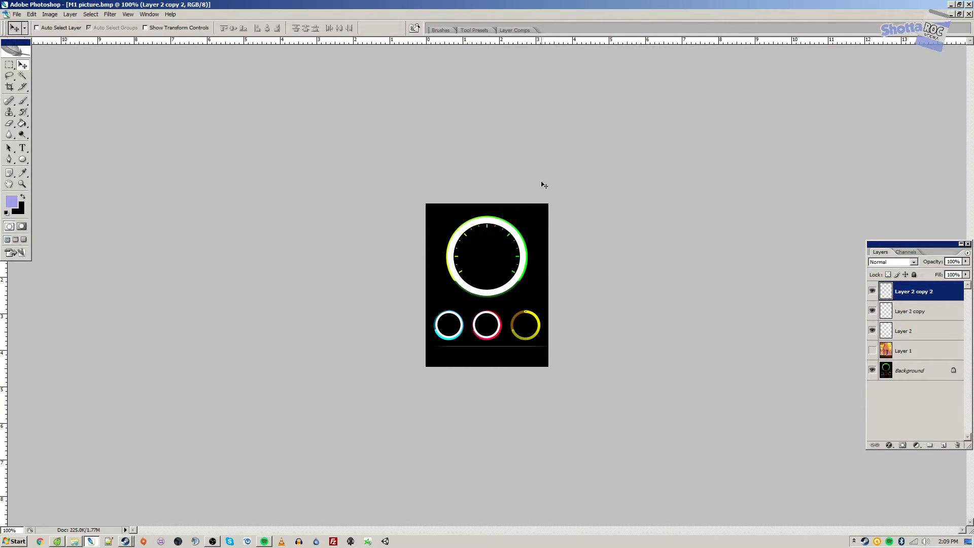
key("Left")
Step: Duplicate the red gauge's white ring layer and shift the copy right until it sits over the yellow gauge
right_click(929, 292)
left_click(912, 317)
left_click(451, 136)
key("shift+Right")
key("shift+Right")
key("shift+Right")
key("shift+Right")
key("shift+Right")
key("shift+Right")
key("shift+Right")
key("Right")
key("Right")
key("Right")
key("Right")
key("Right")
key("Right")
key("Right")
key("Right")
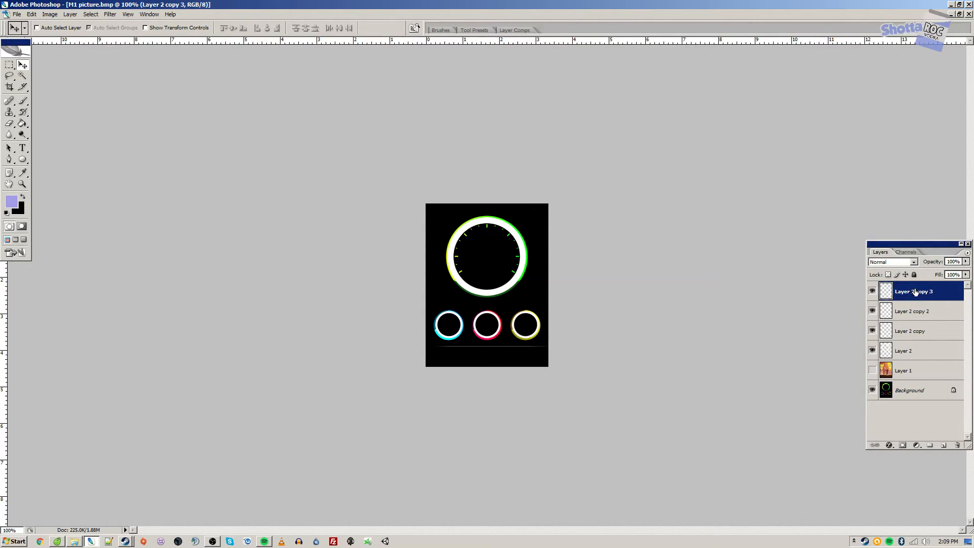
Step: Duplicate all four white ring layers, from Layer 2 through Layer 2 copy 3, within the same document
left_click(915, 353, "shift")
right_click(916, 355)
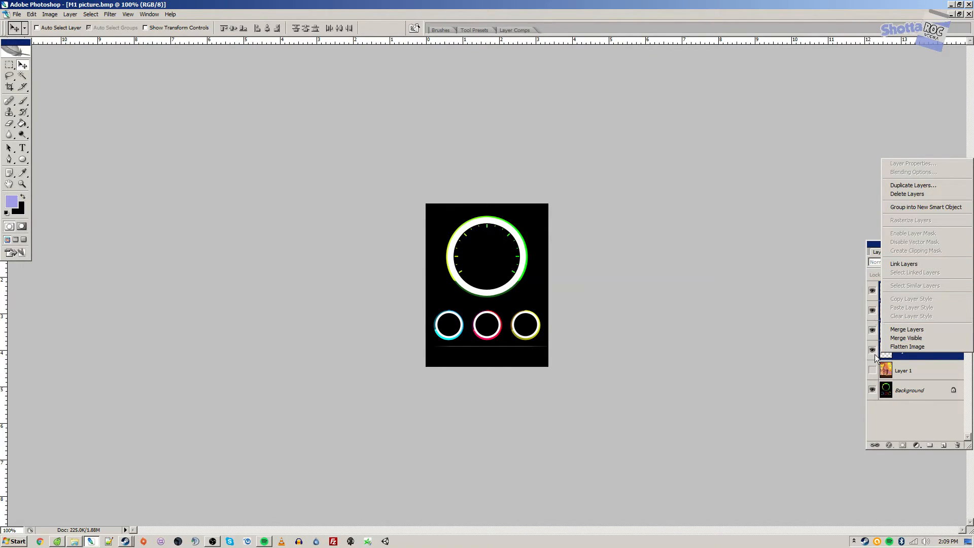
right_click(924, 355)
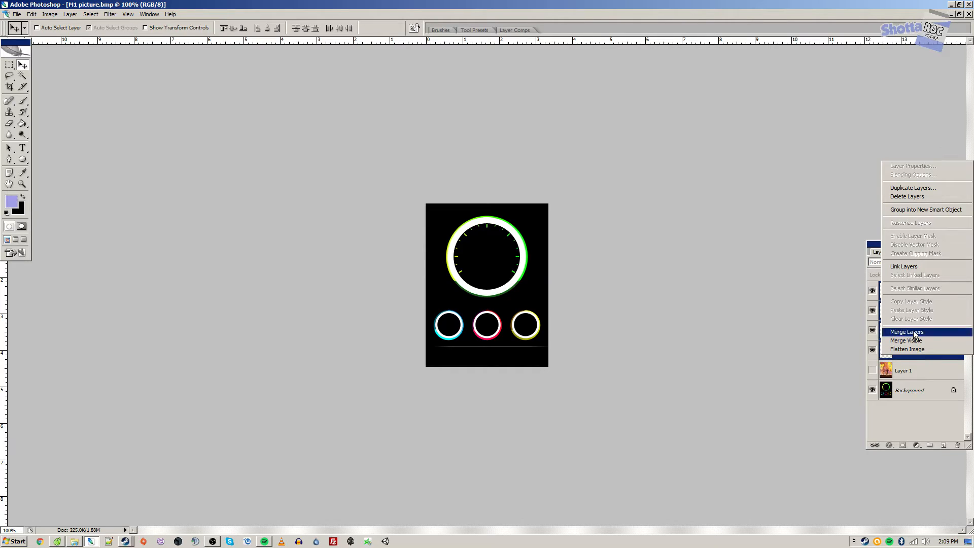
left_click(914, 188)
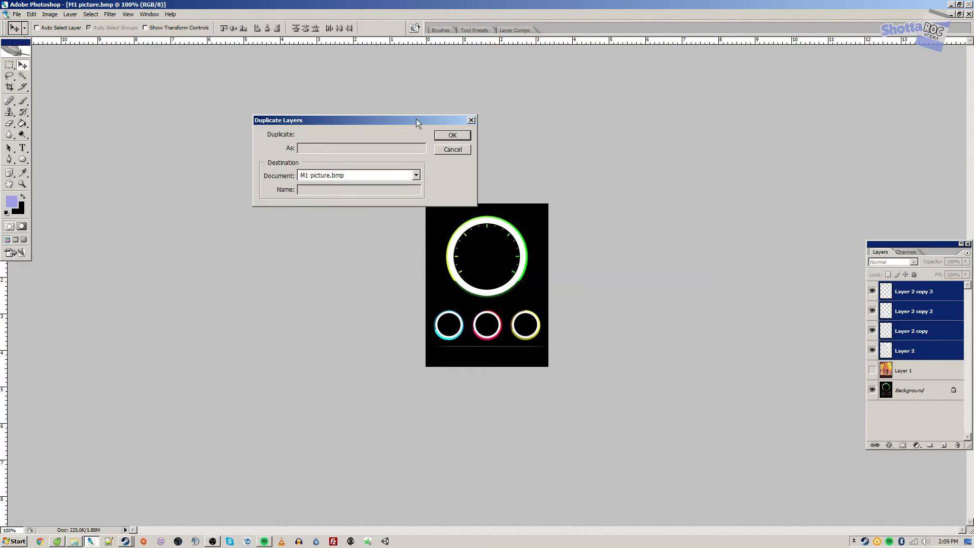
left_click(443, 134)
Step: Hide the four original ring layers and merge the four duplicated ring layers into one
left_click(873, 376)
left_click(872, 389)
left_click(873, 409)
left_click(872, 430)
scroll(898, 406, "down", 1)
scroll(898, 406, "up", 1)
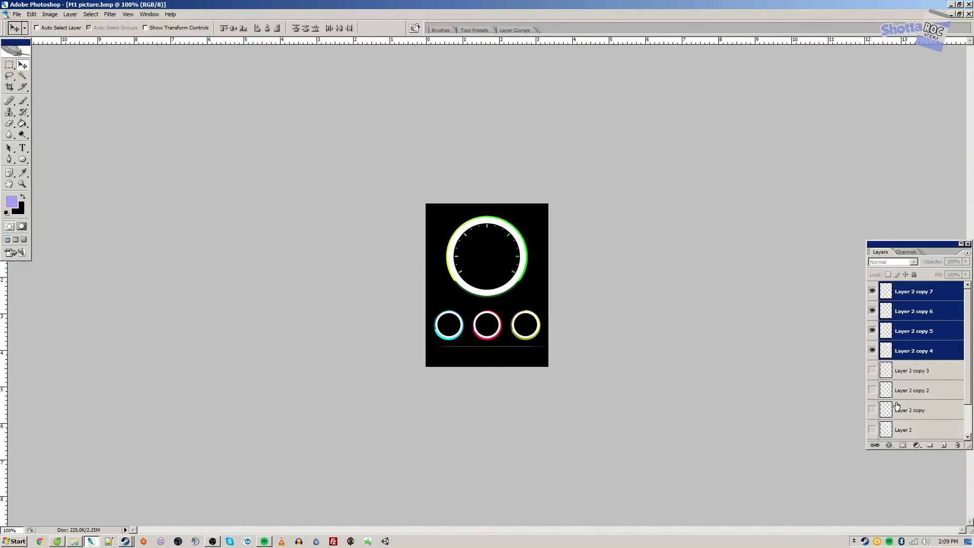
right_click(907, 331)
left_click(918, 501)
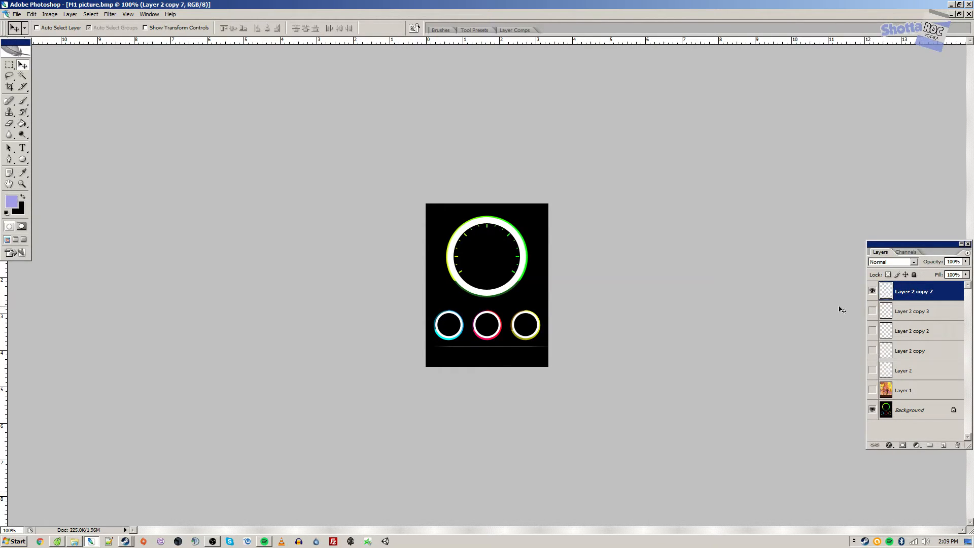
Step: Add a new layer directly beneath the merged rings layer and fill it with black
left_click(906, 318)
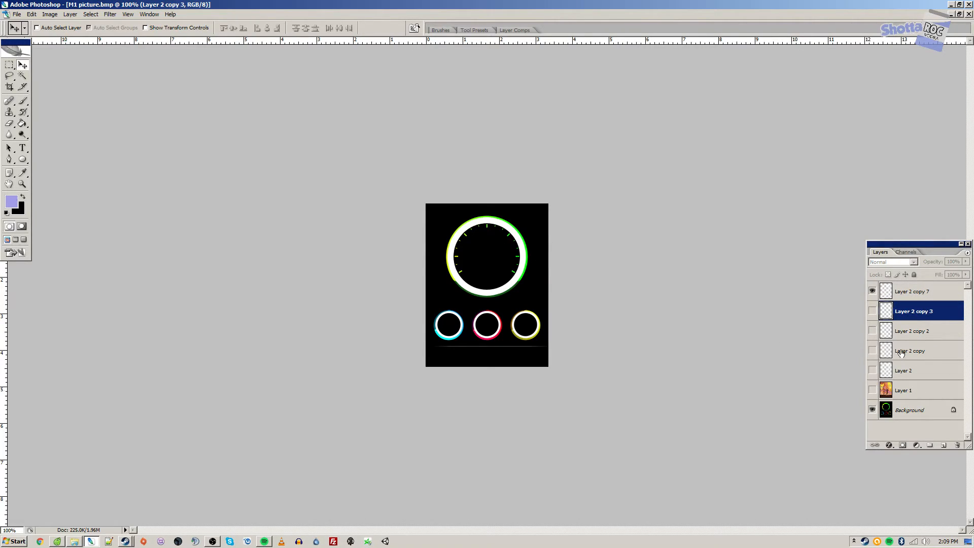
left_click(945, 445)
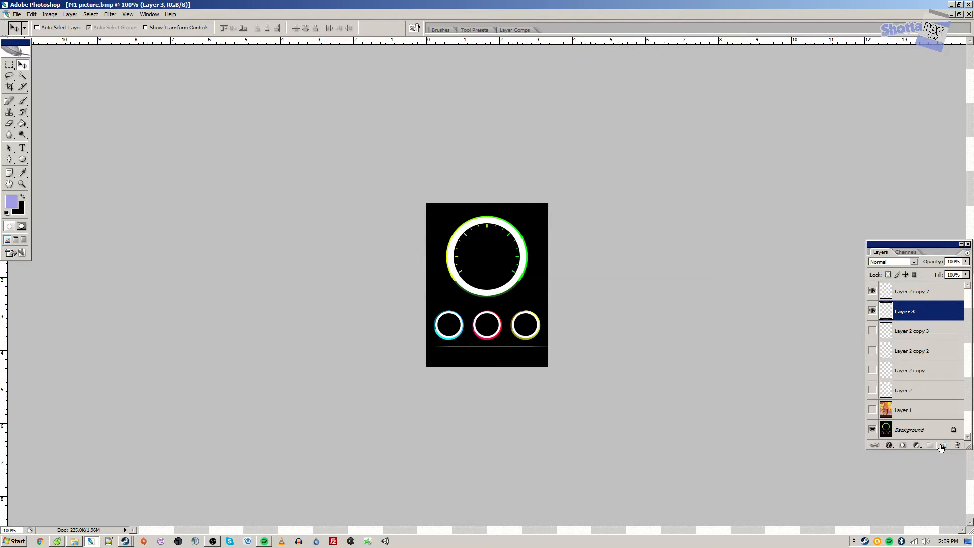
left_click(22, 196)
left_click(22, 124)
left_click(469, 251)
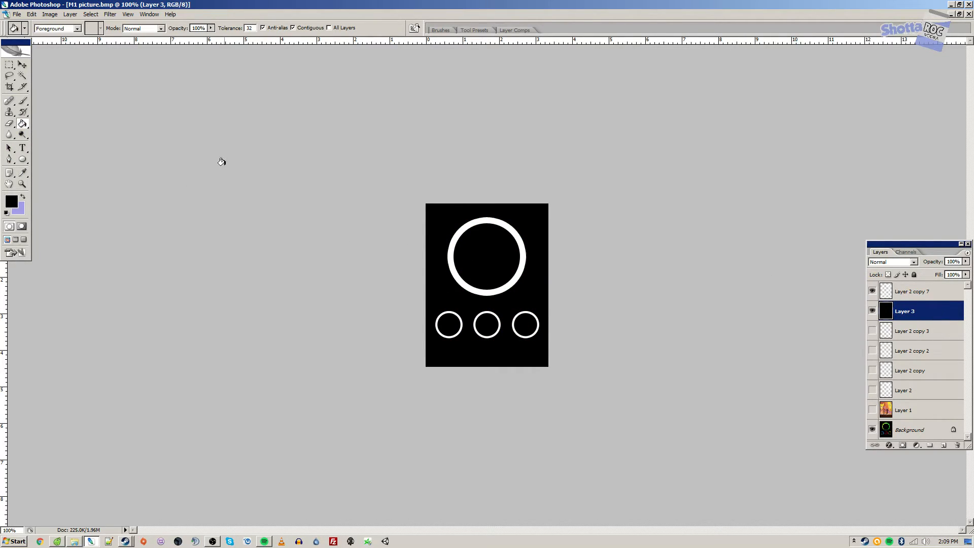
Step: Use the ring shapes on Layer 2 copy 7 as a selection, cut them out of black Layer 3, and hide Layer 2 copy 7
left_click(9, 65)
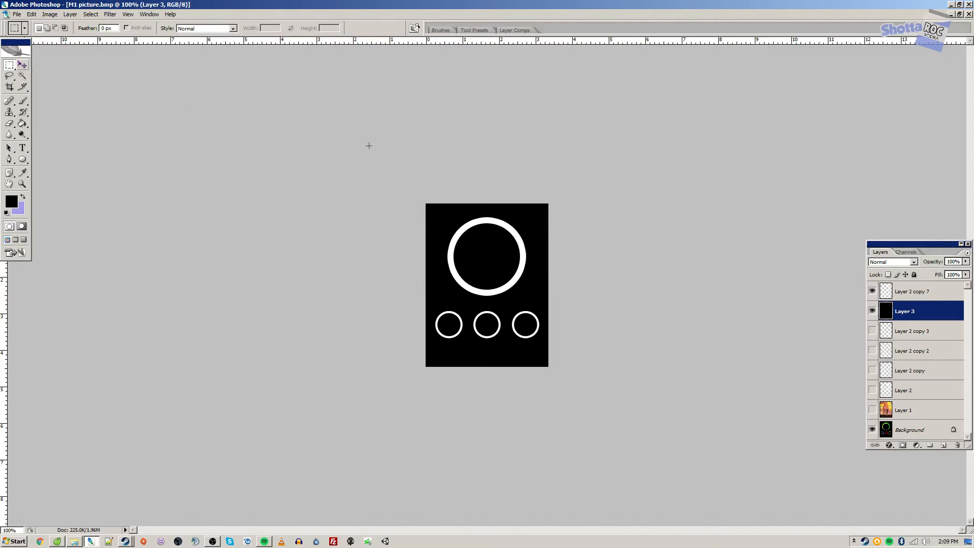
left_click(912, 292)
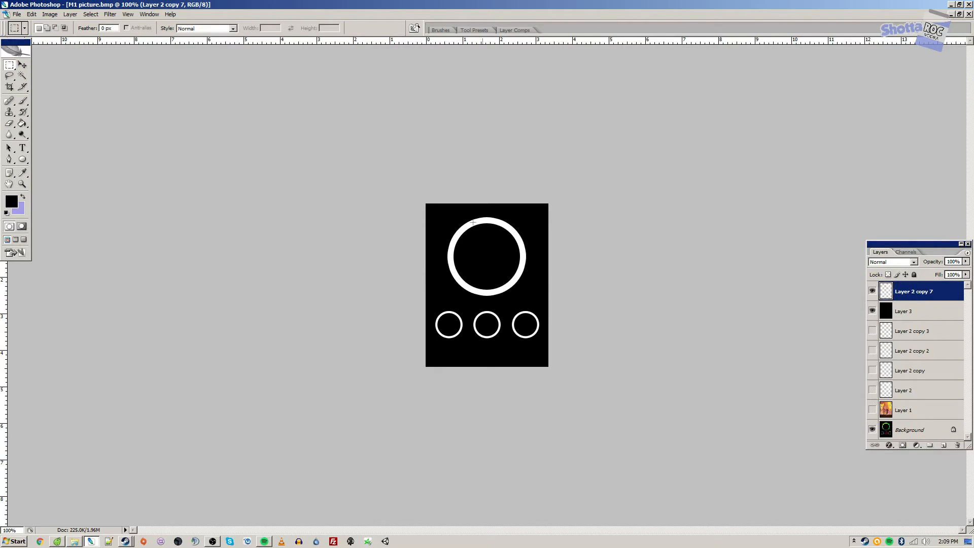
left_click_drag(546, 341, 542, 355)
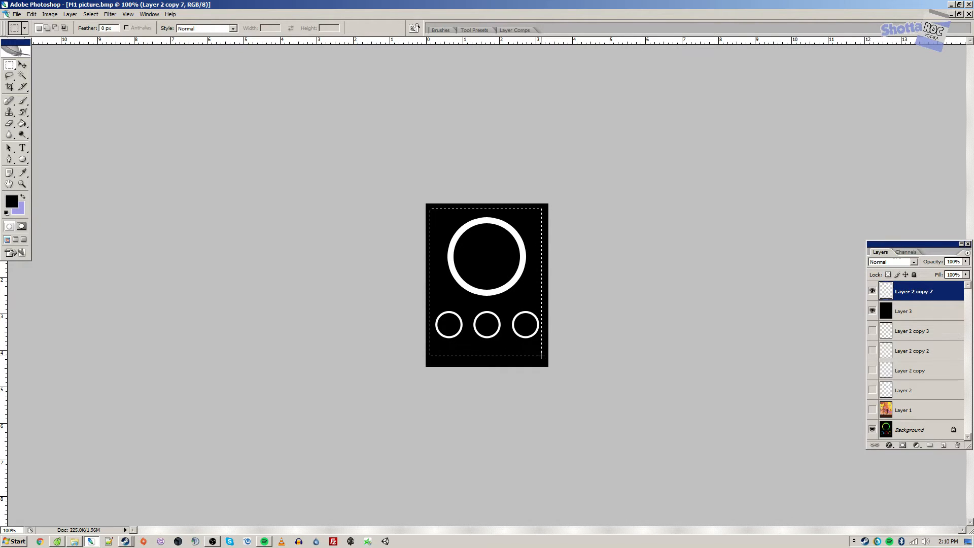
left_click(22, 67)
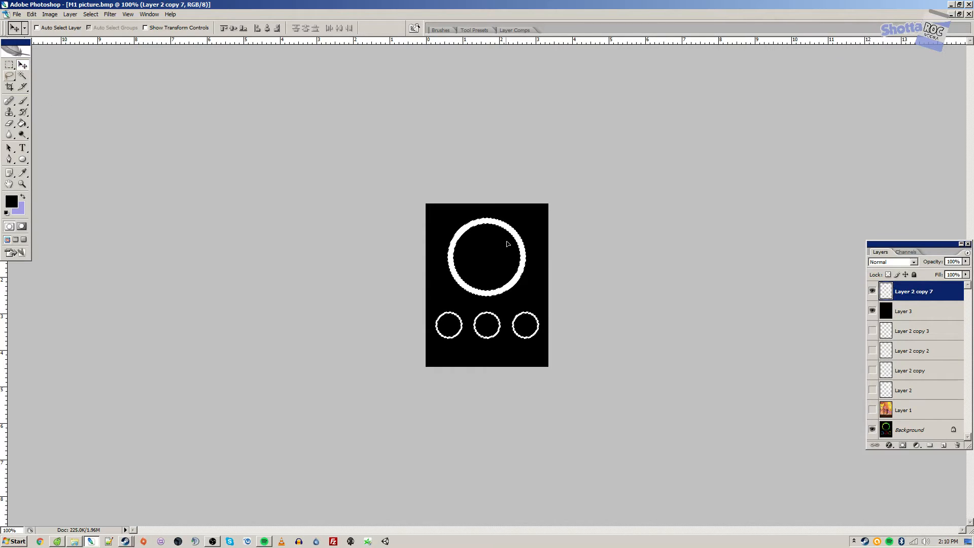
left_click(916, 311)
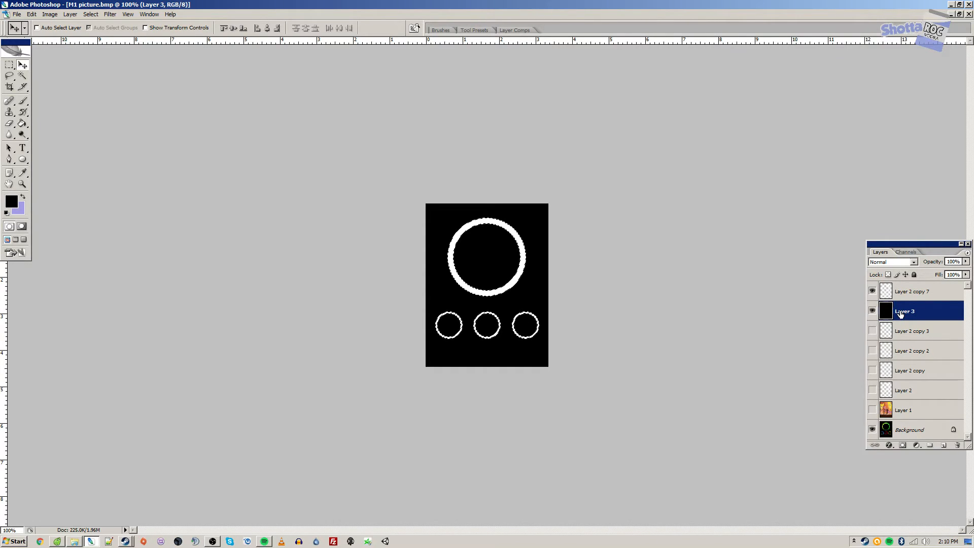
left_click(8, 78)
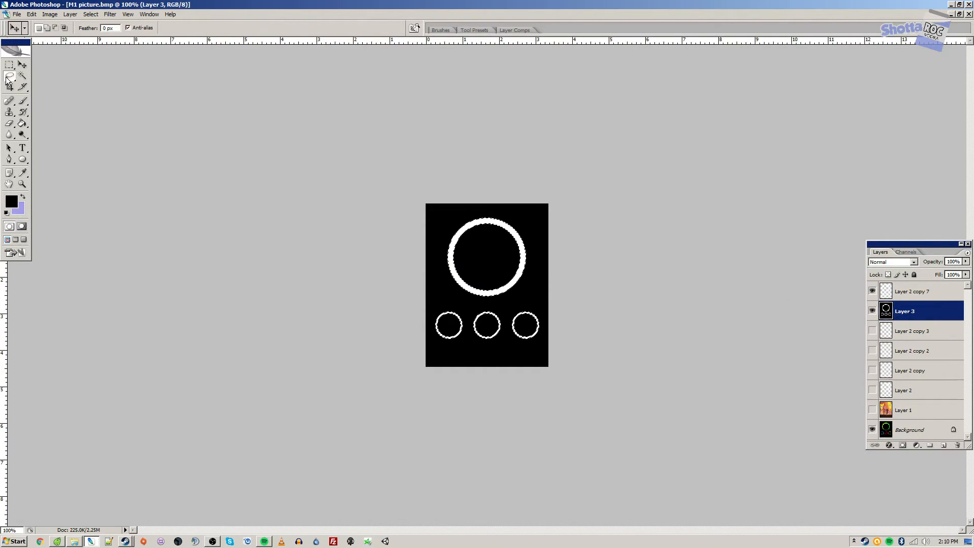
left_click(872, 292)
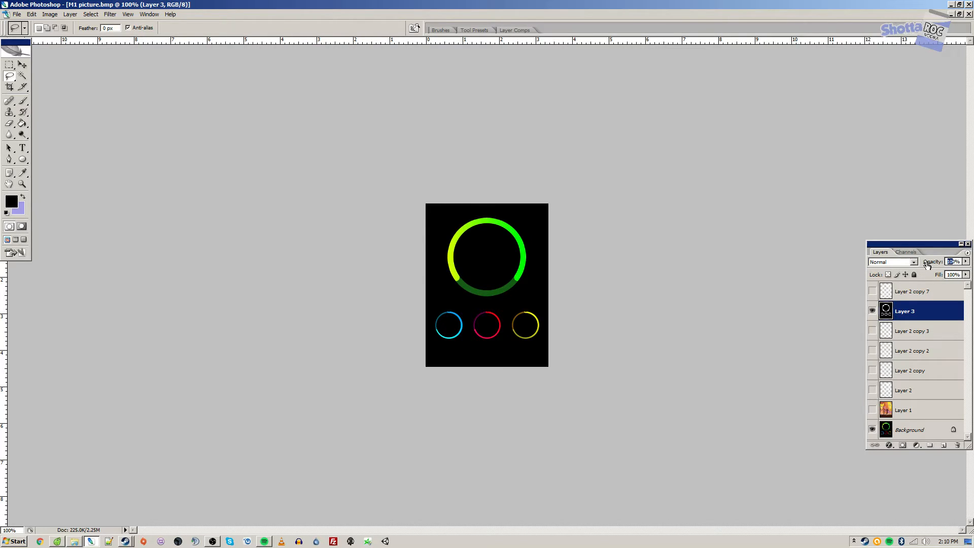
Step: Set Layer 3's opacity to 30% and show the Rick and Morty artwork on Layer 1 instead of the Background
type("3")
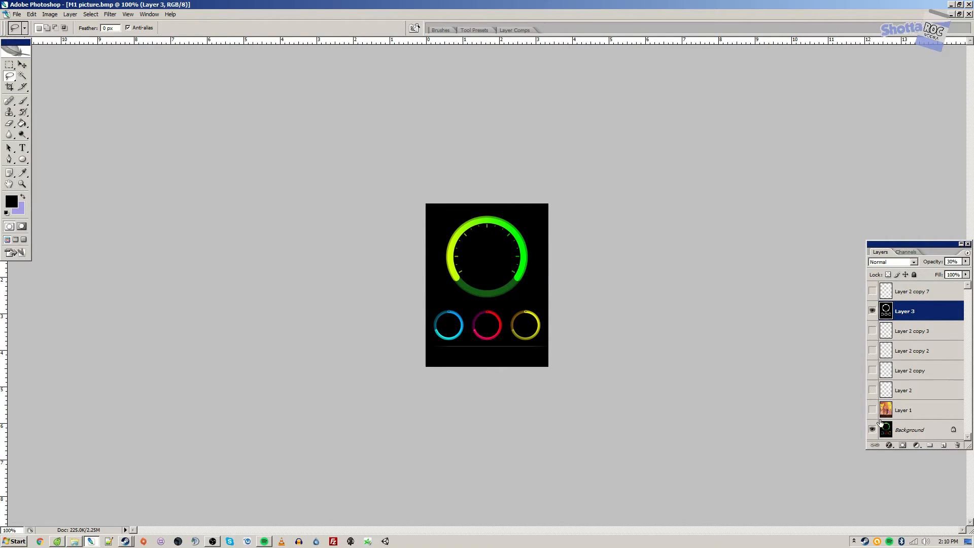
left_click(873, 428)
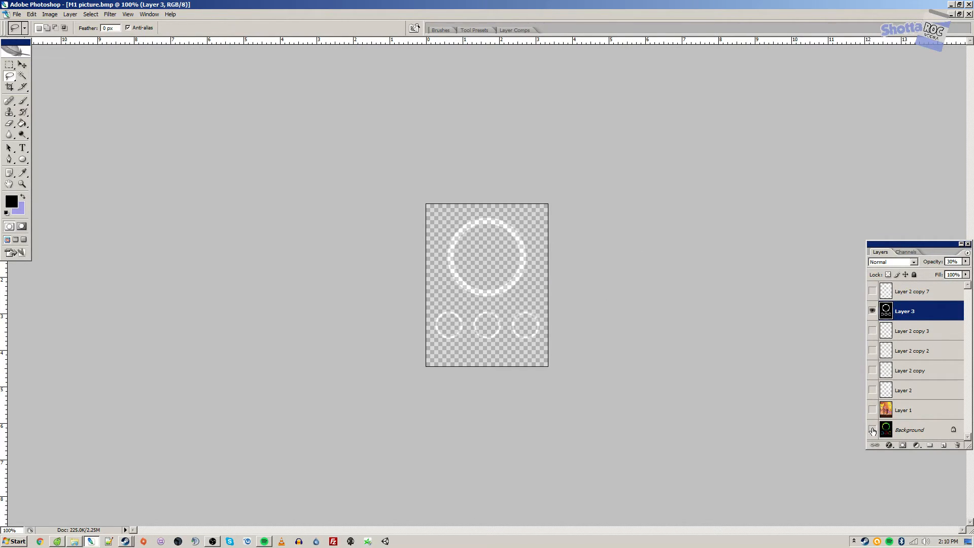
left_click(873, 409)
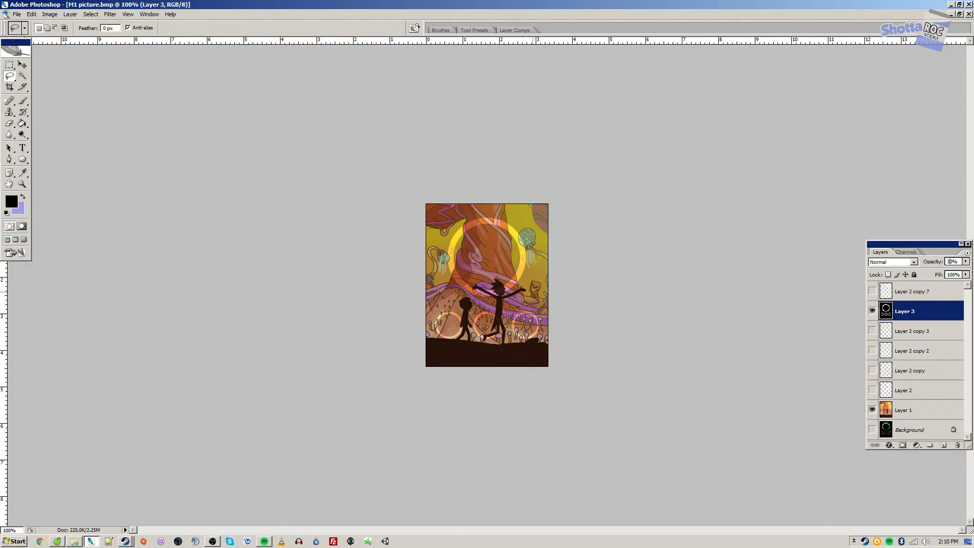
Step: Flip the whole canvas vertically
left_click(50, 15)
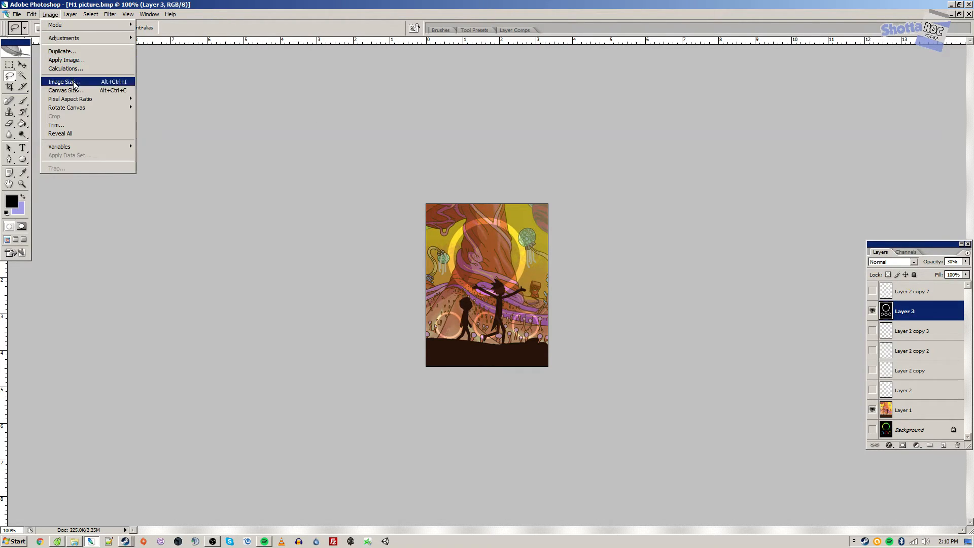
mouse_move(110, 109)
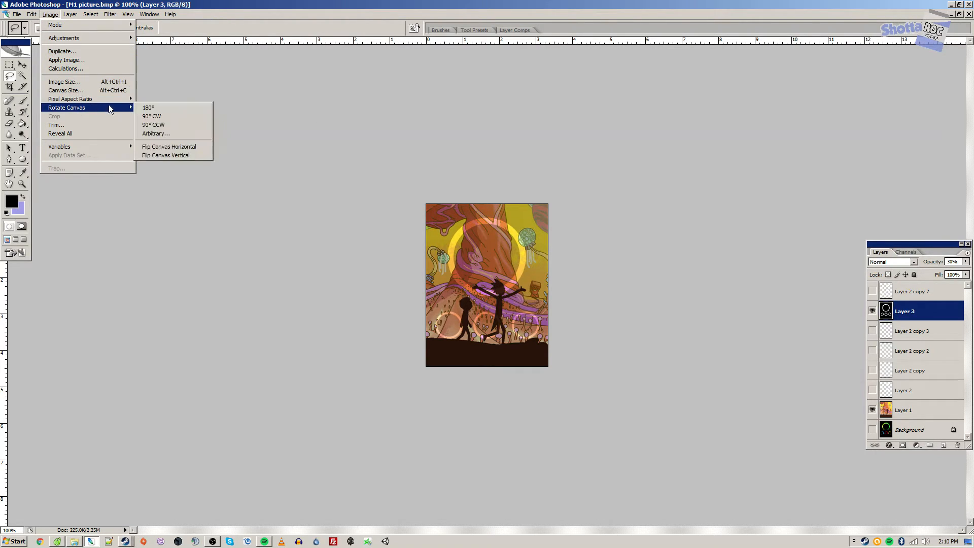
left_click(157, 155)
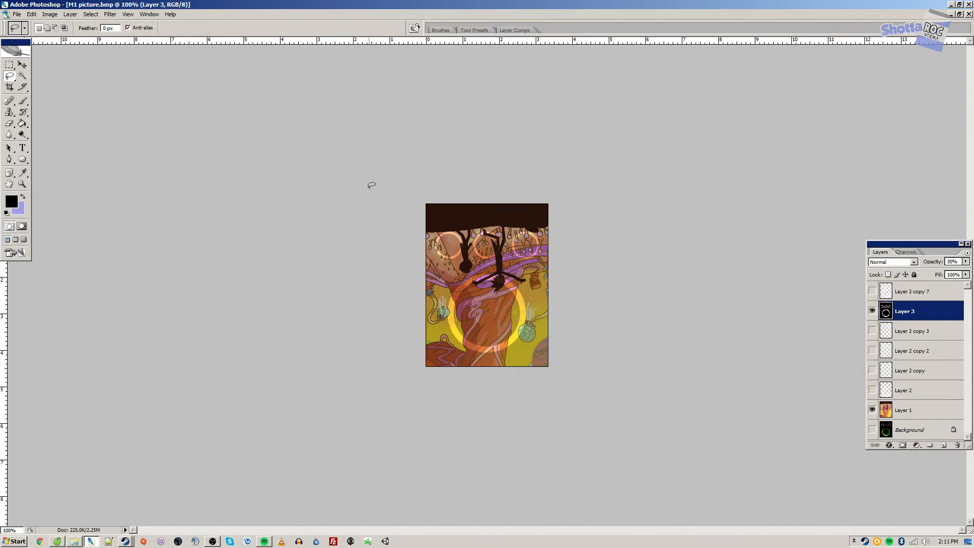
Step: Save the layered document as the Photoshop file rickandmorty1 in the desktop folder Laisimo L1 Wallpapers, with Maximize compatibility on
left_click(17, 14)
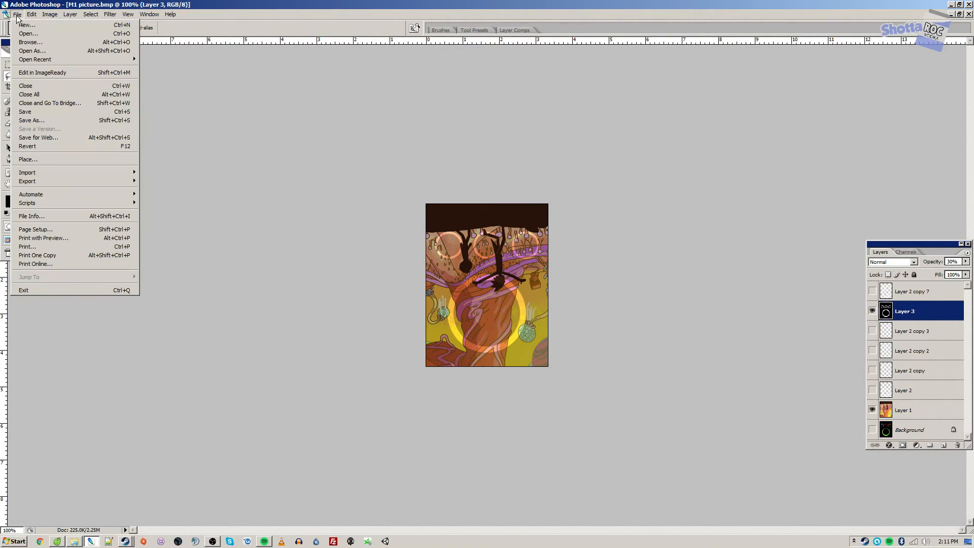
left_click(55, 120)
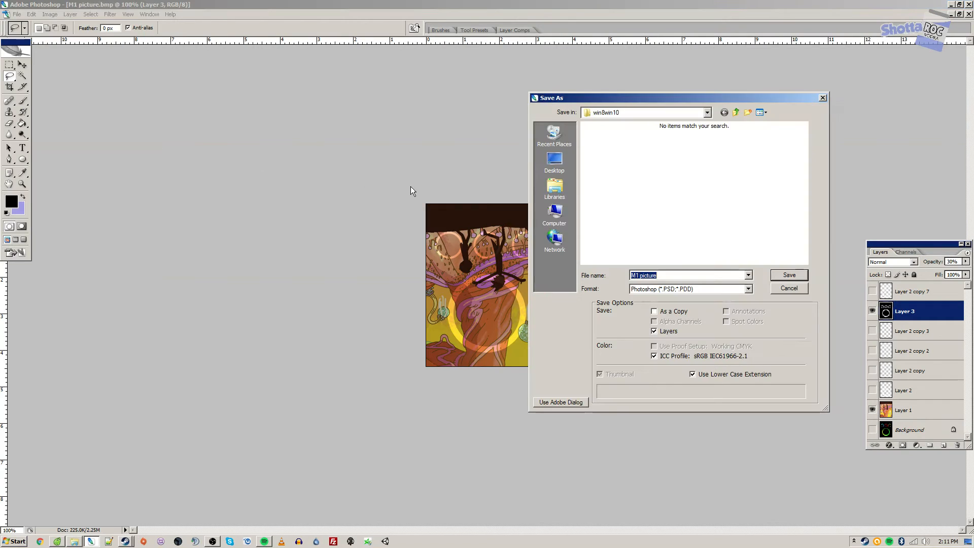
left_click(572, 162)
double_click(706, 215)
type("rick")
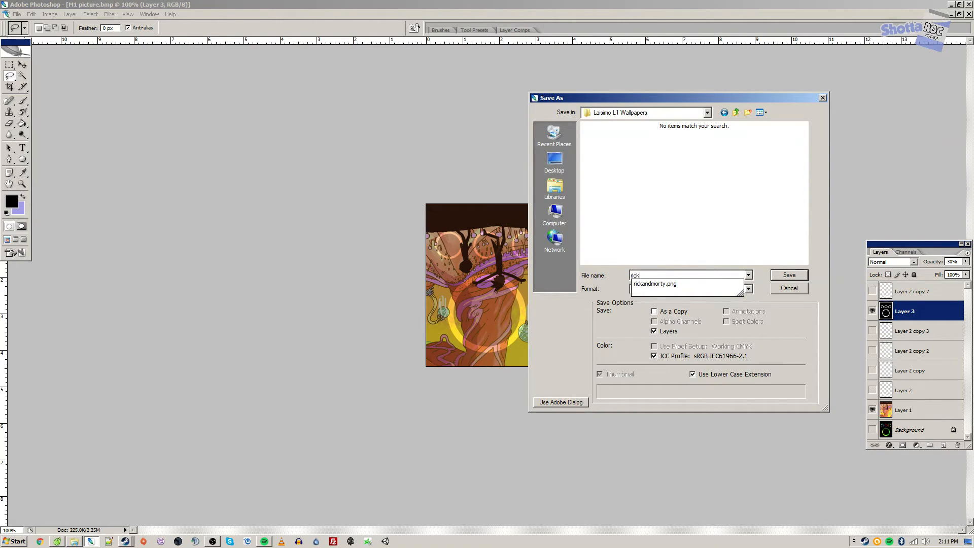
type("andmorty1")
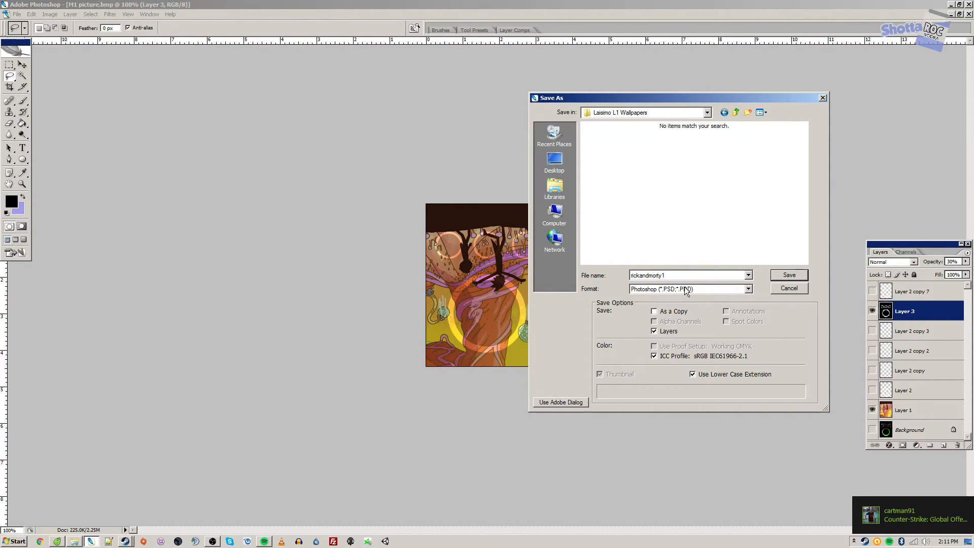
left_click(787, 274)
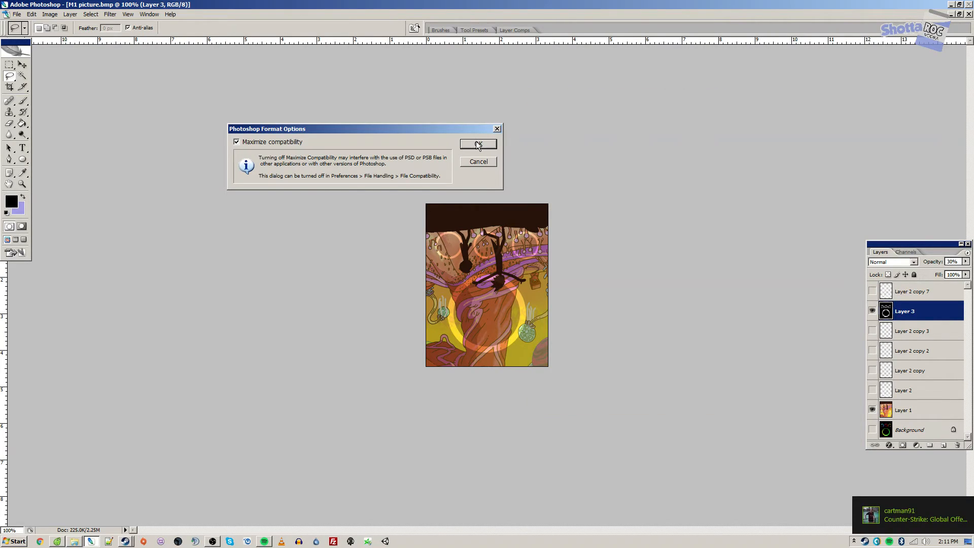
left_click(477, 143)
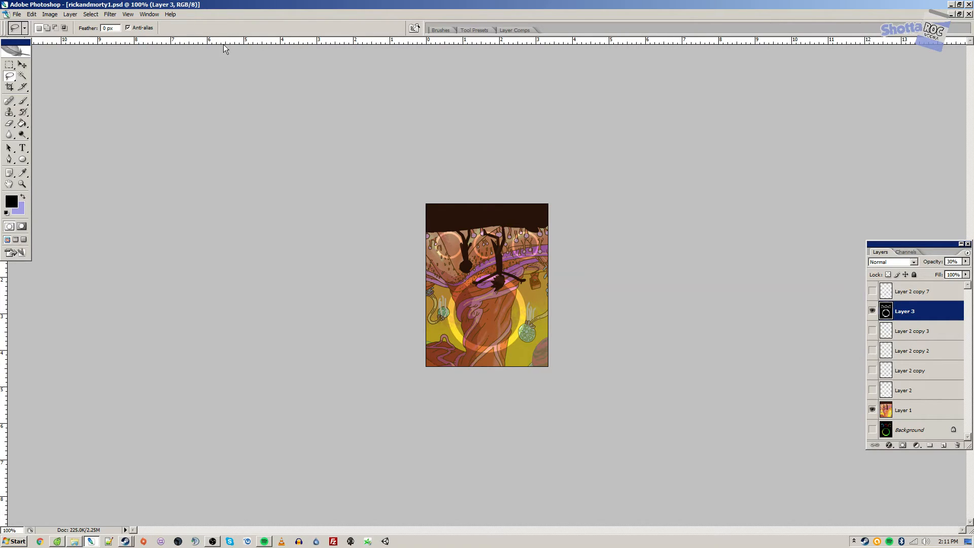
Step: Flip the canvas vertically back to upright, then select Layer 1 followed by the ring mask on Layer 3
left_click(50, 14)
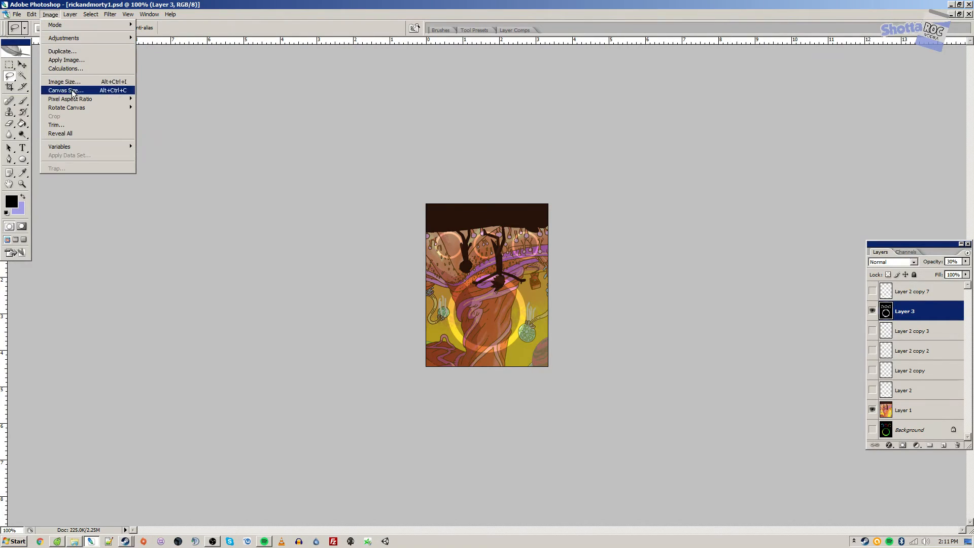
mouse_move(74, 109)
left_click(169, 154)
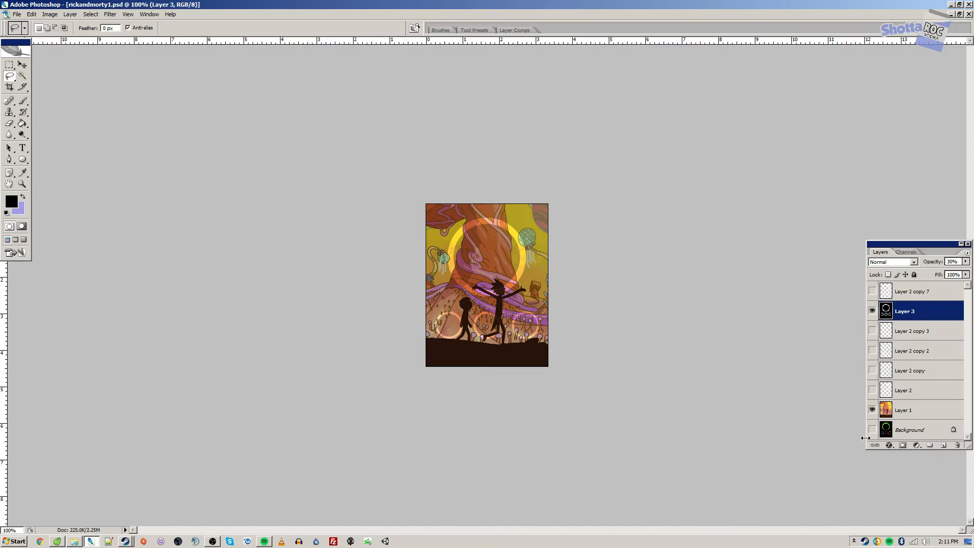
left_click(912, 415)
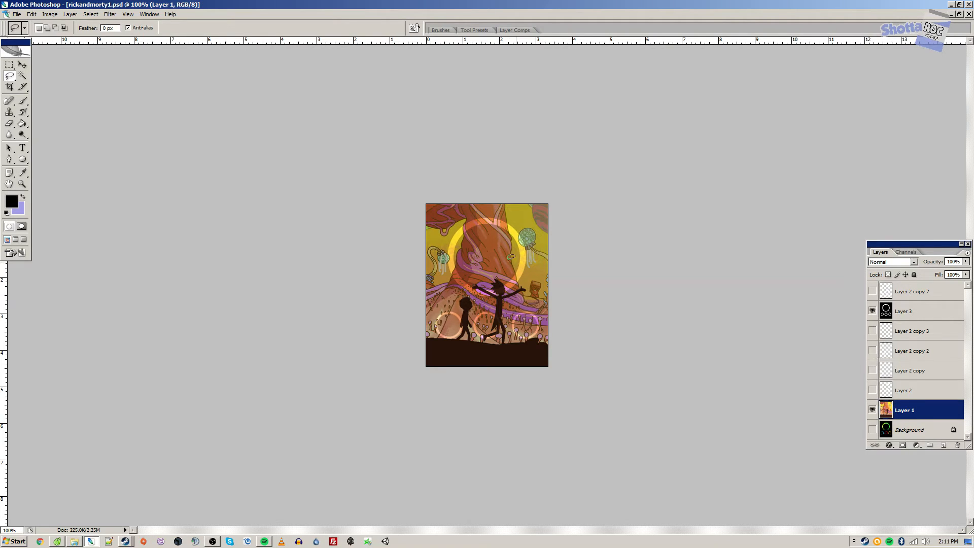
left_click(902, 317)
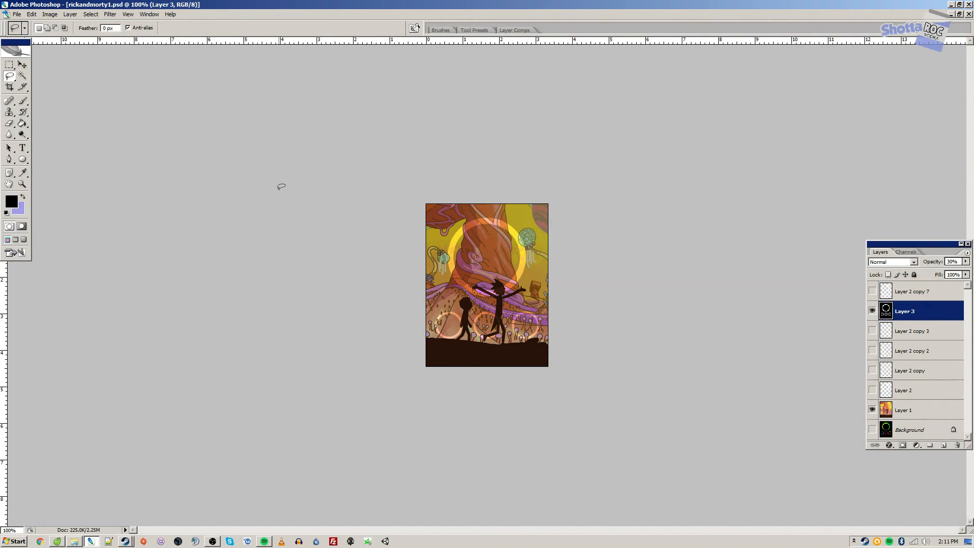
Step: Flip the canvas vertically once more so the wallpaper is upside down
left_click(50, 14)
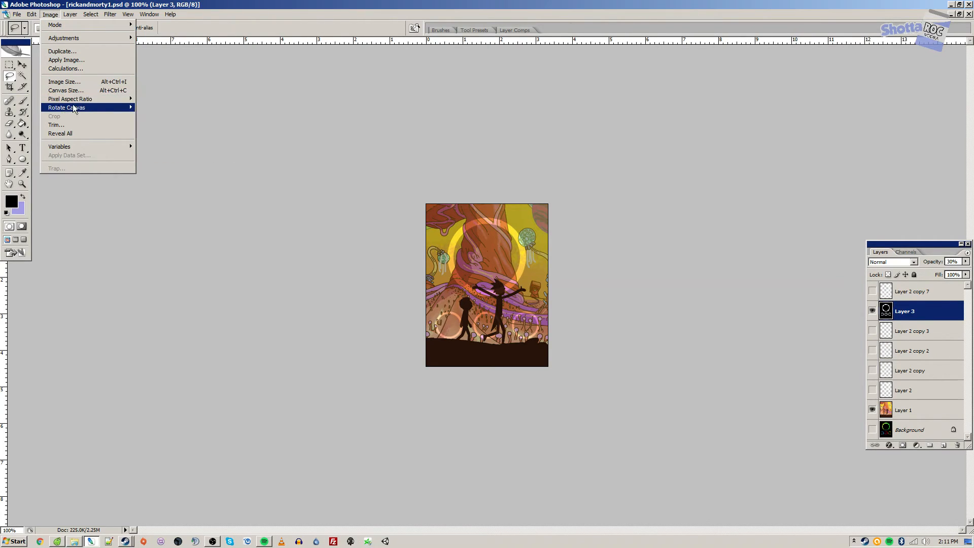
mouse_move(125, 107)
left_click(160, 153)
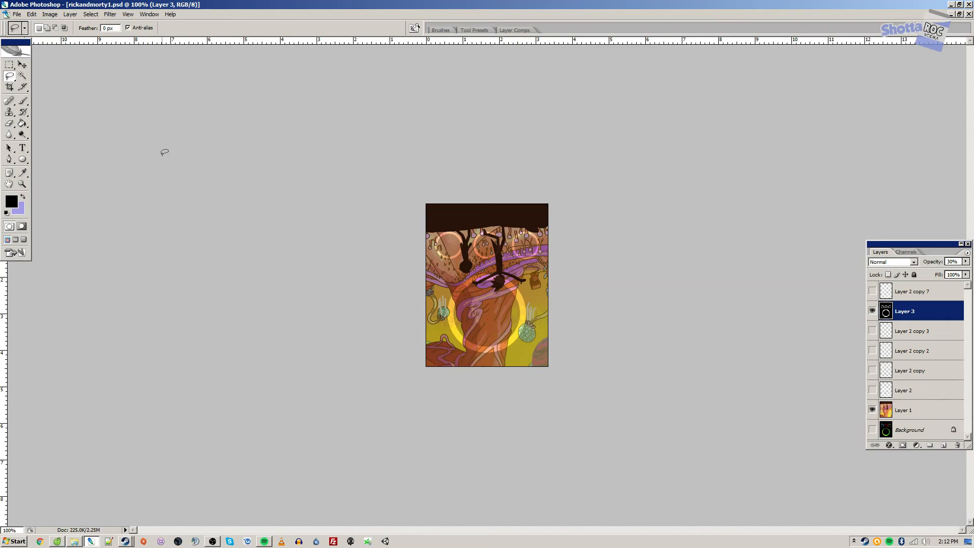
Step: Save a BMP copy of rickandmorty1 in the Laisimo L1 Wallpapers folder through the advanced BMP modes
left_click(17, 14)
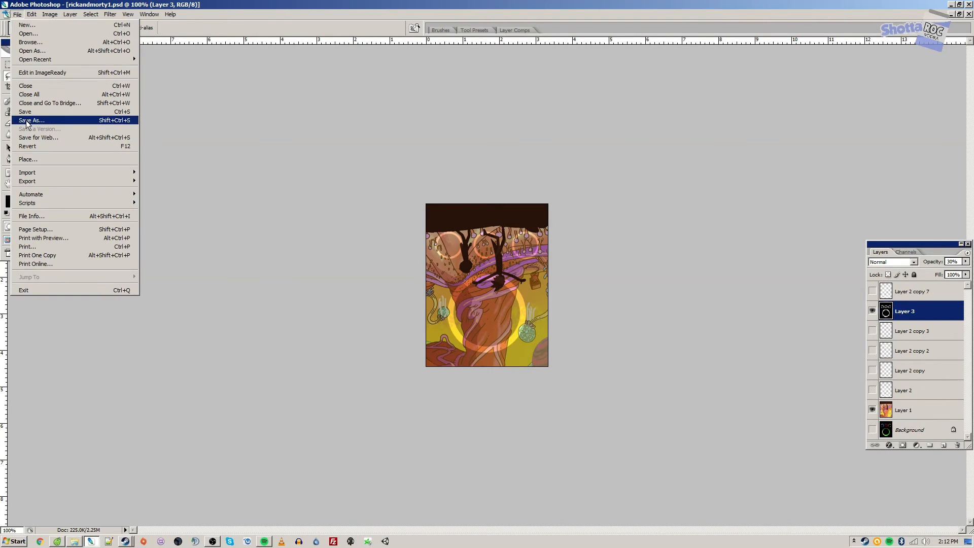
left_click(60, 122)
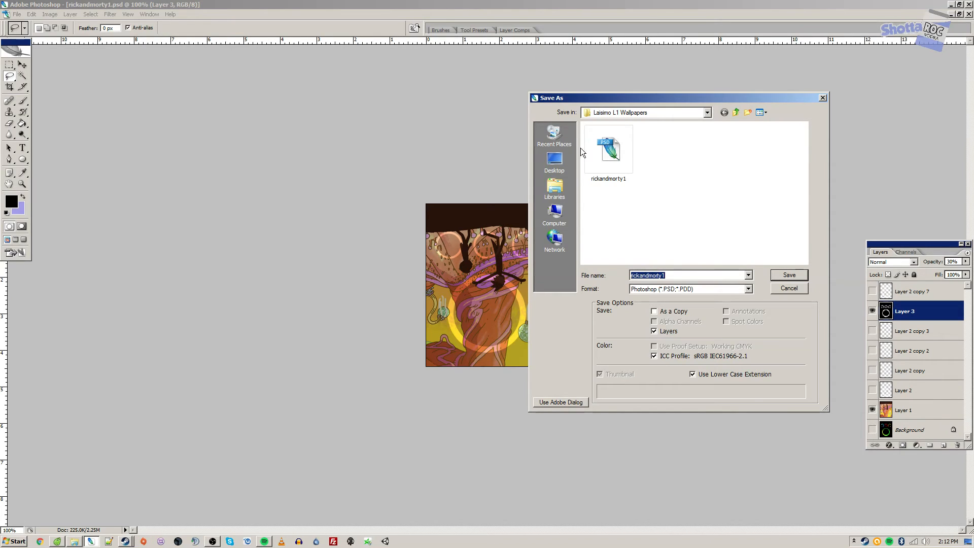
left_click(670, 293)
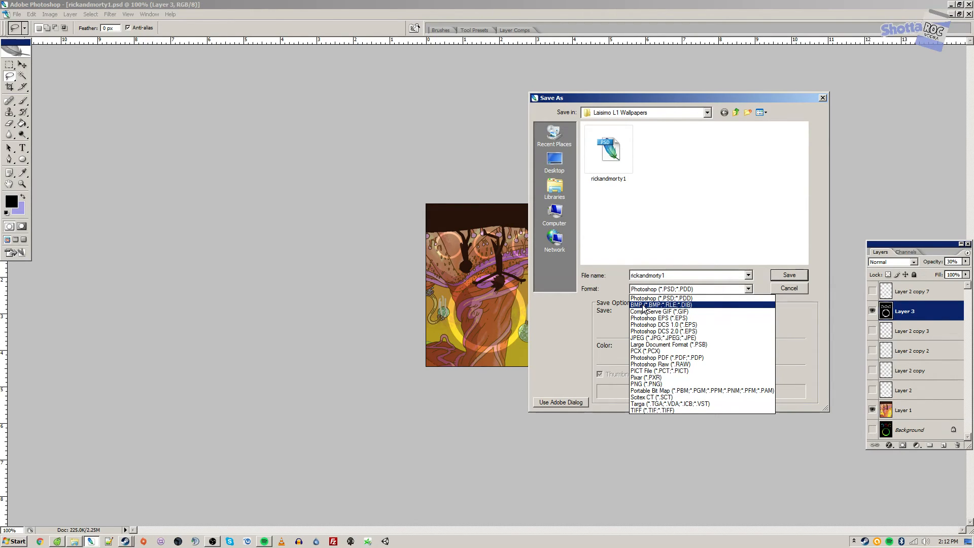
left_click(645, 307)
left_click(782, 276)
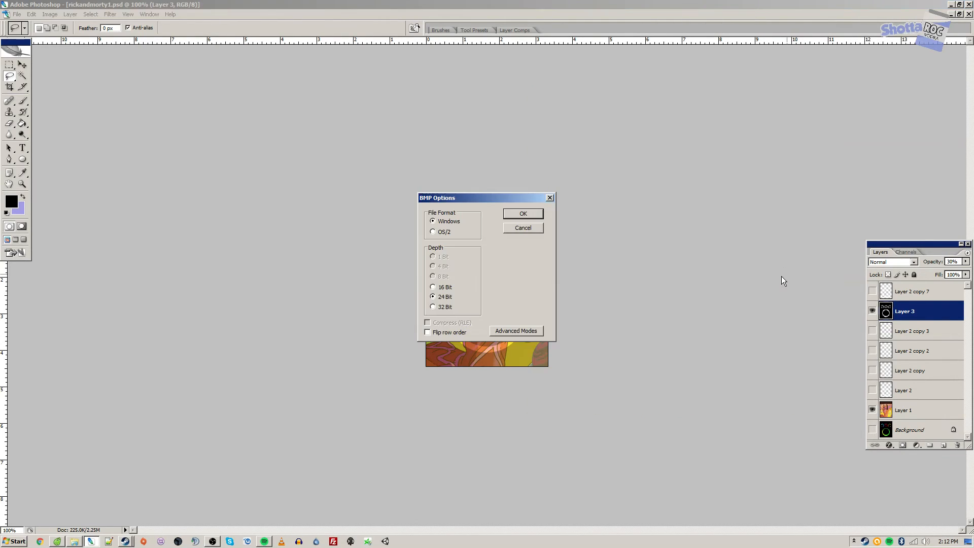
left_click(525, 329)
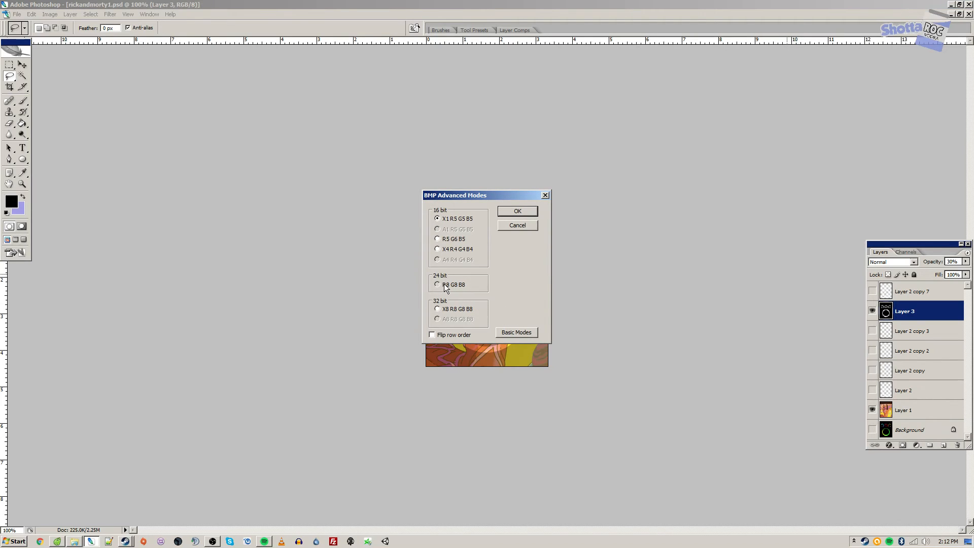
left_click(511, 212)
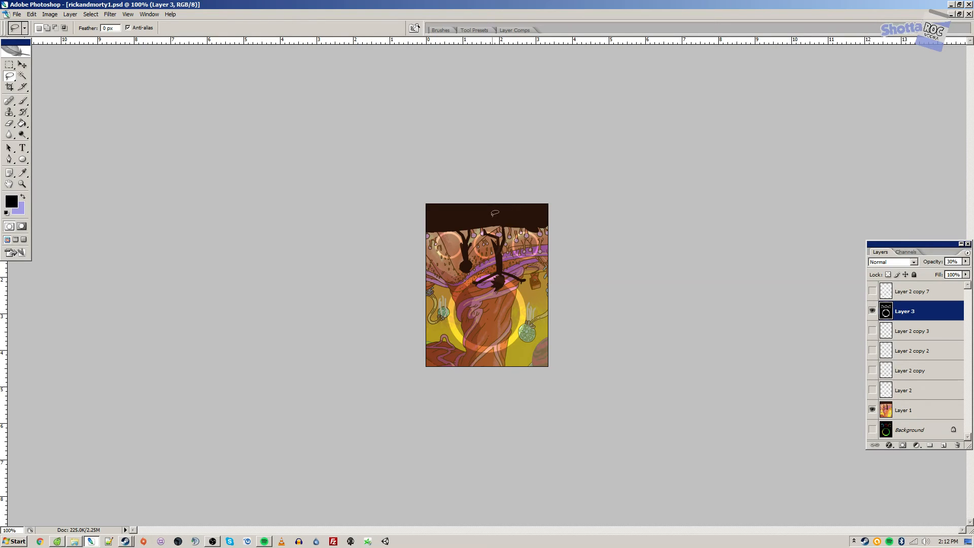
Step: Close Photoshop, switch to Paint and open the image rickandmorty1 copy from the Laisimo L1 Wallpapers folder
left_click(968, 5)
left_click(465, 211)
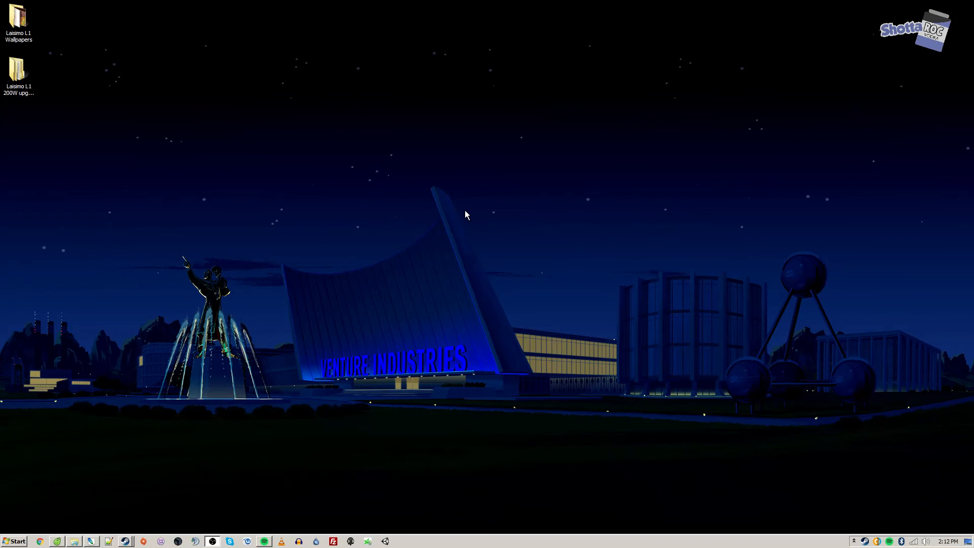
left_click(14, 541)
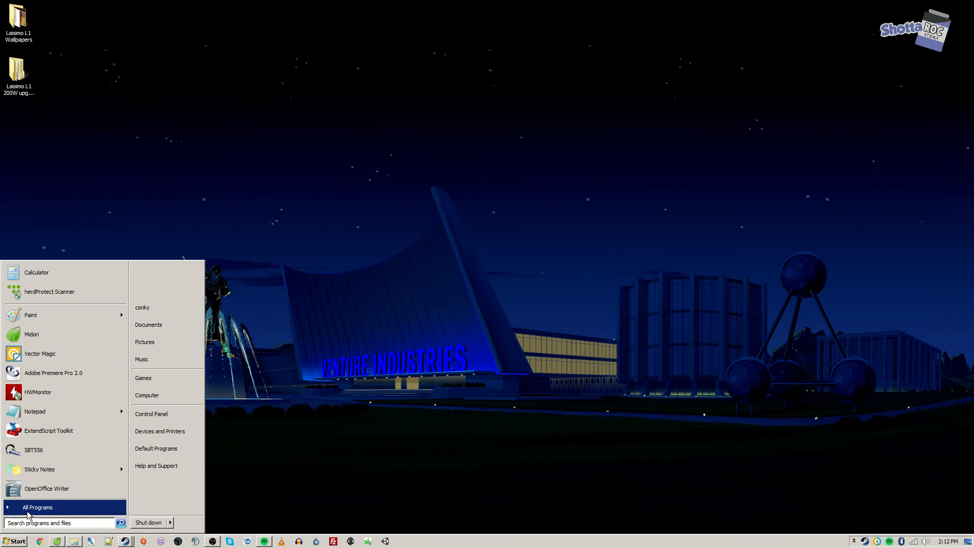
left_click(36, 316)
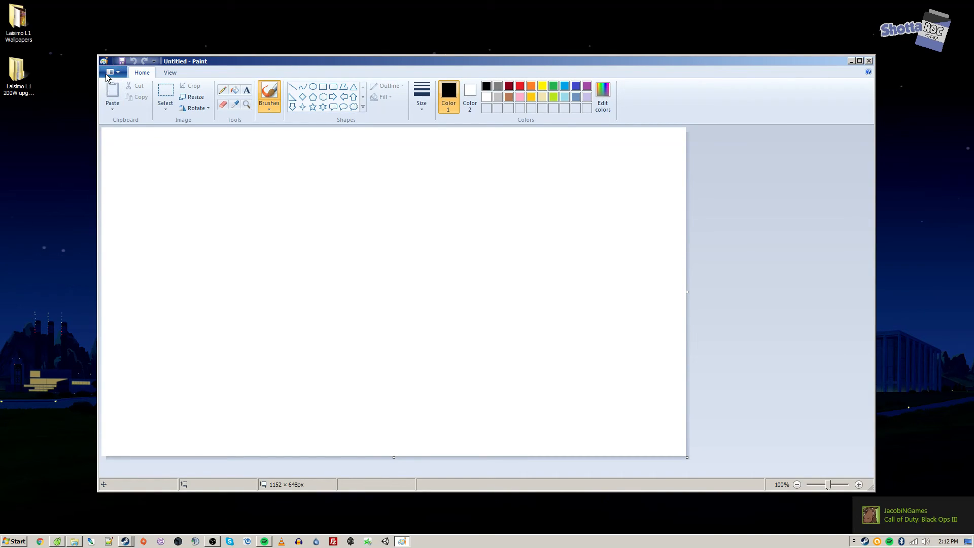
key("ctrl+o")
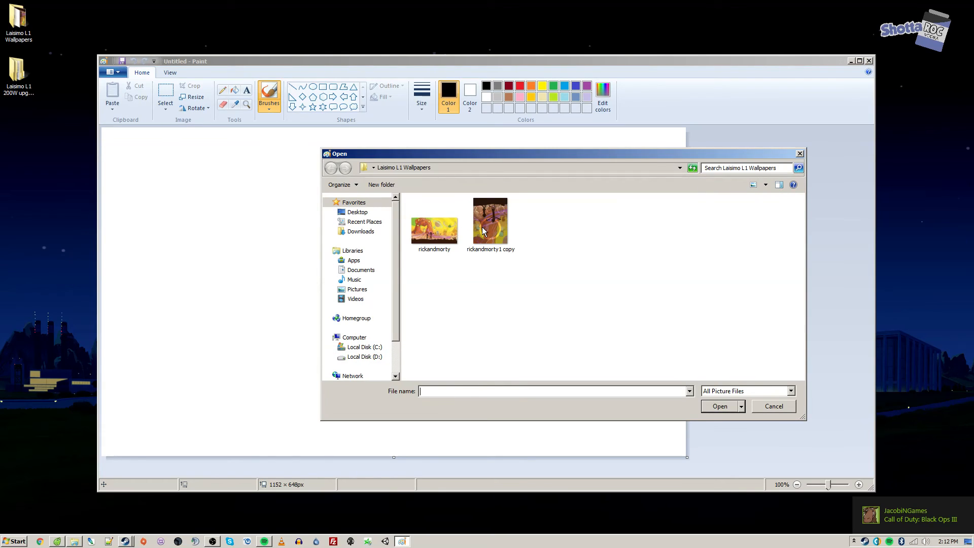
left_click(488, 248)
left_click(719, 408)
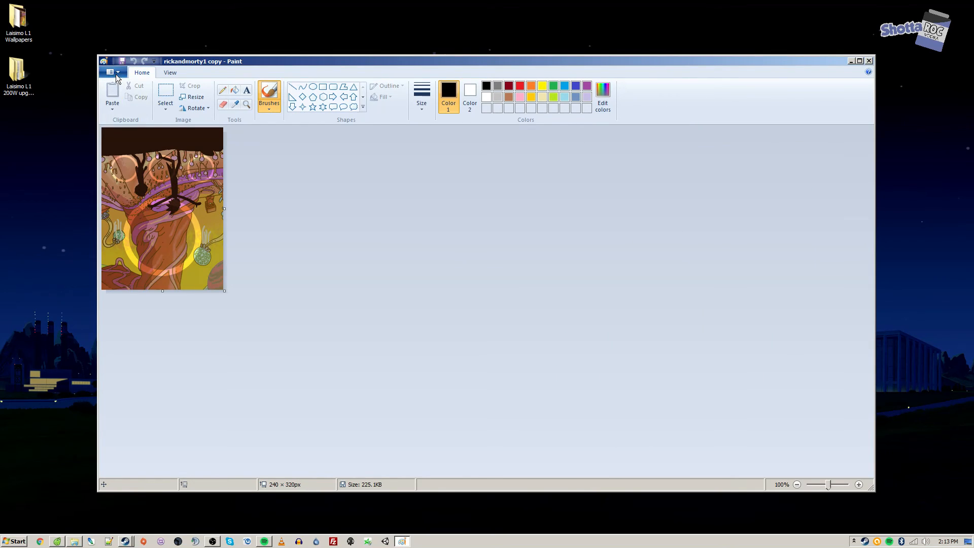
Step: Save the image over the existing rickandmorty1 copy as a 24-bit Bitmap and close Paint
key("F12")
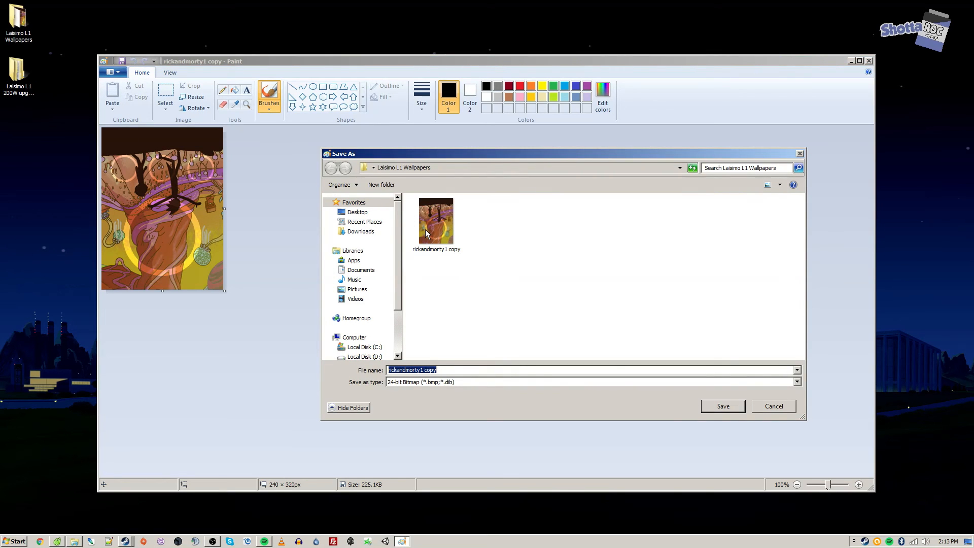
left_click(427, 230)
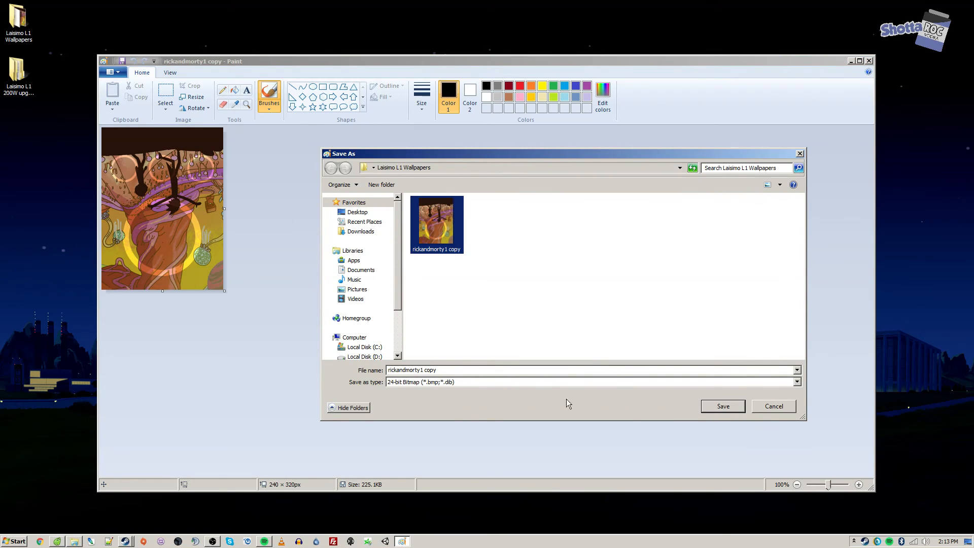
left_click(731, 408)
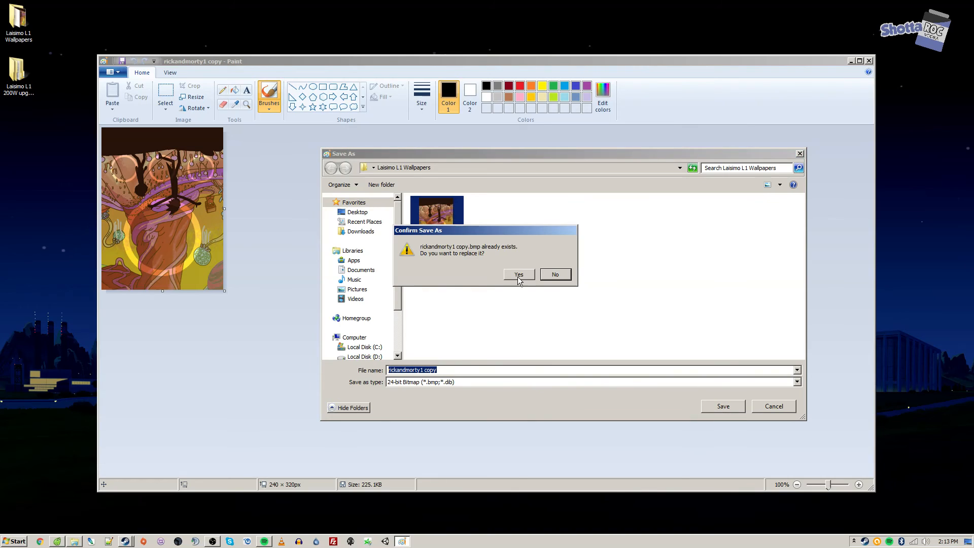
left_click(519, 275)
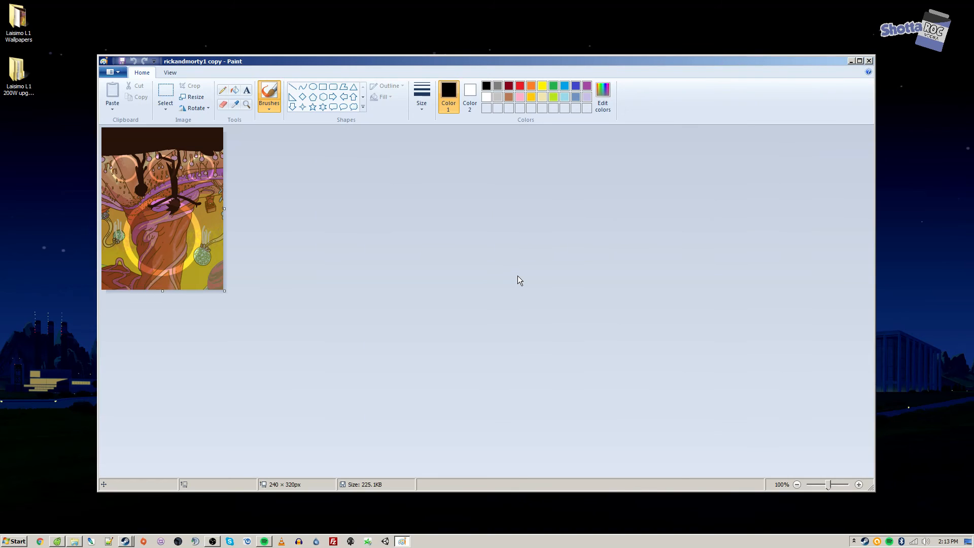
left_click(870, 61)
Step: Check rickandmorty1 copy from the desktop folder Laisimo L1 Wallpapers in Windows Photo Viewer, and close the viewer and folder
double_click(17, 26)
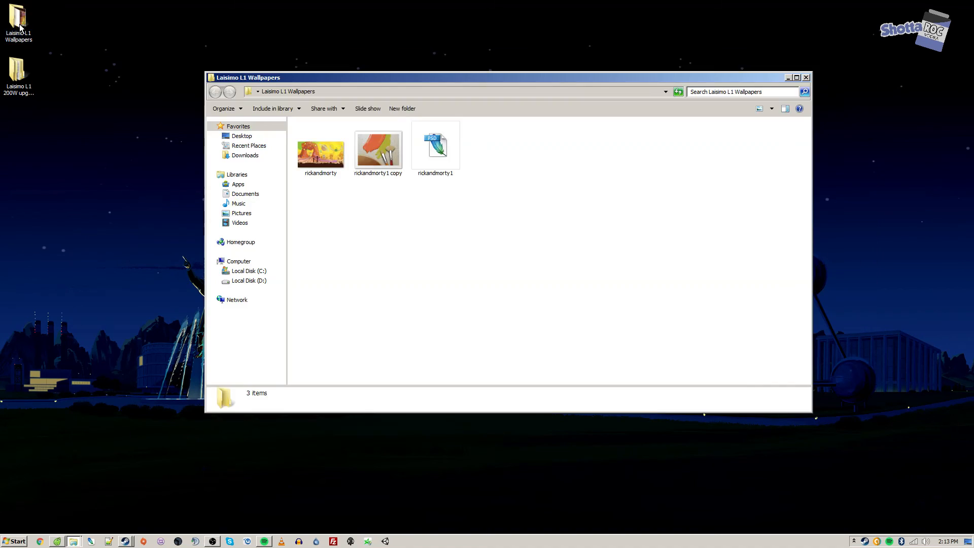
left_click(373, 153)
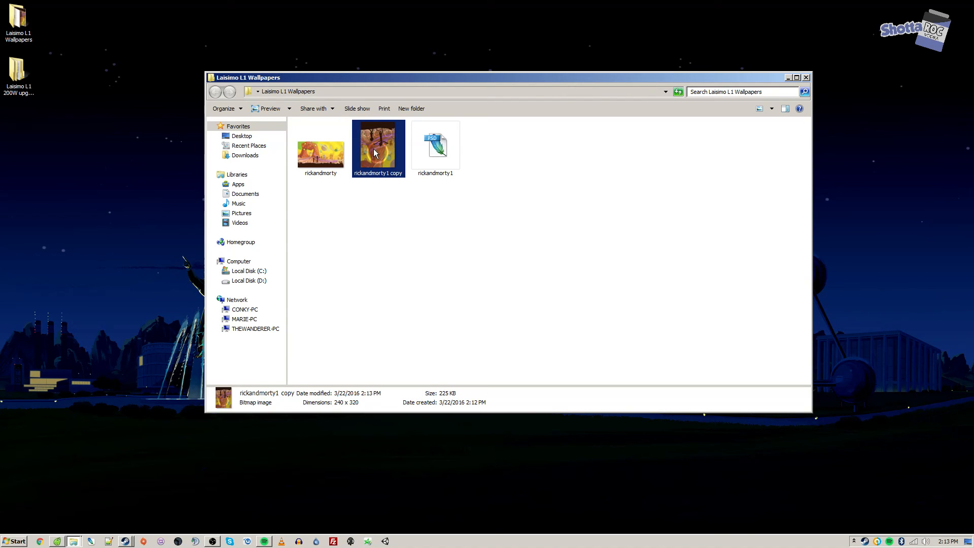
right_click(374, 149)
mouse_move(457, 233)
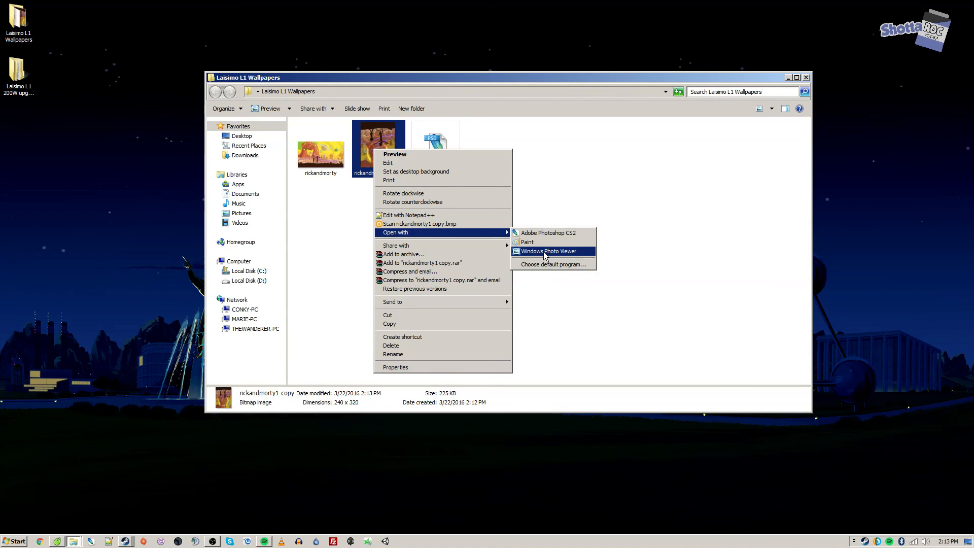
left_click(550, 251)
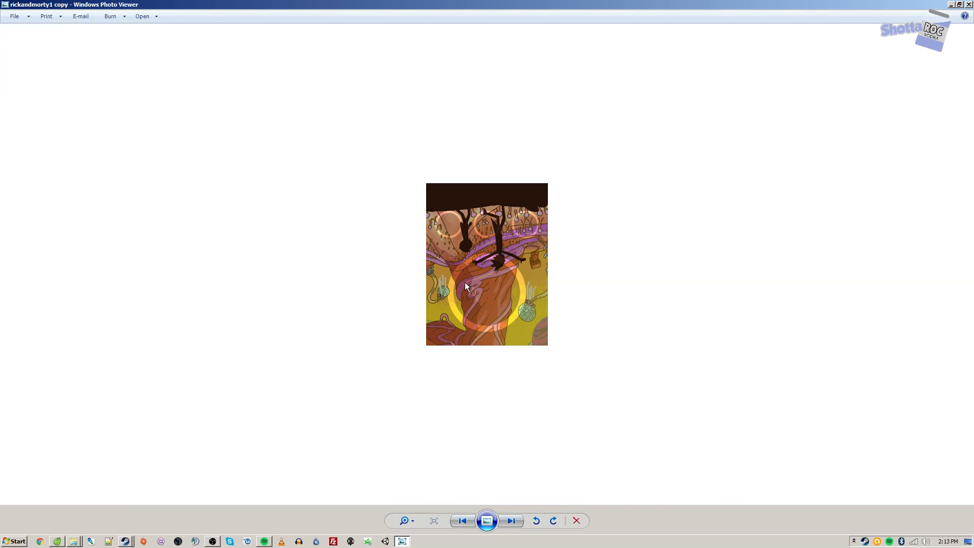
left_click(969, 5)
left_click(667, 167)
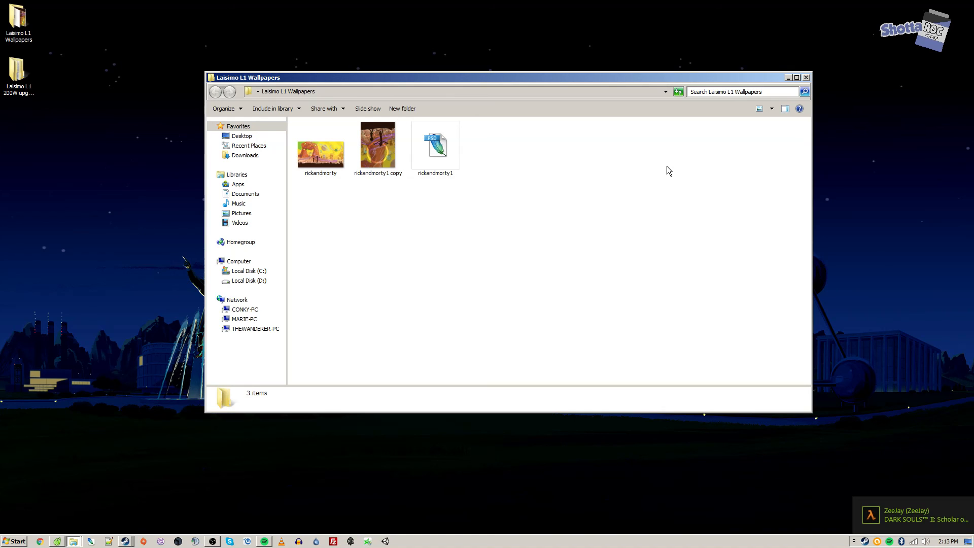
left_click(806, 78)
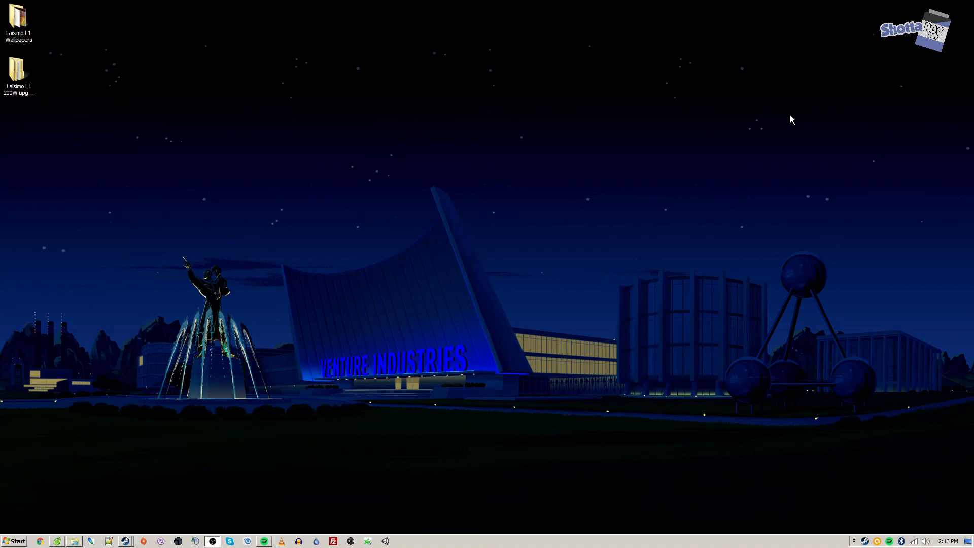